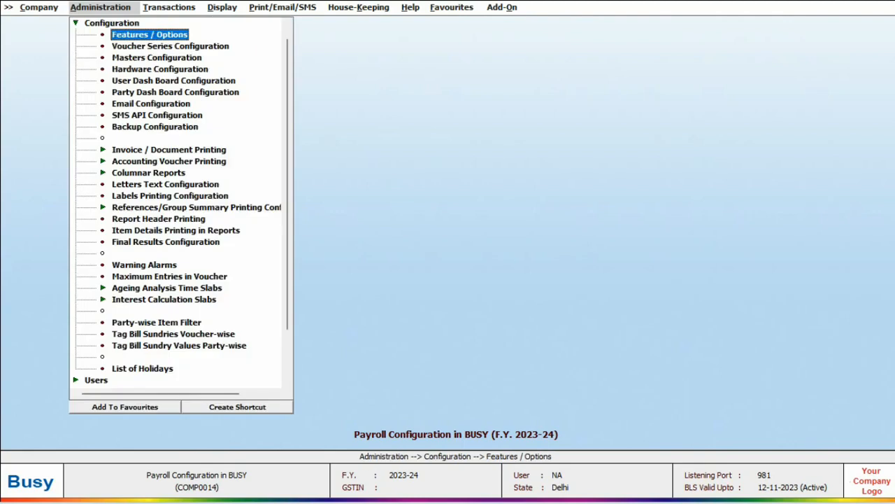
key(Return)
Set Enable Payroll to Y in the Enterprise Features options
click(72, 382)
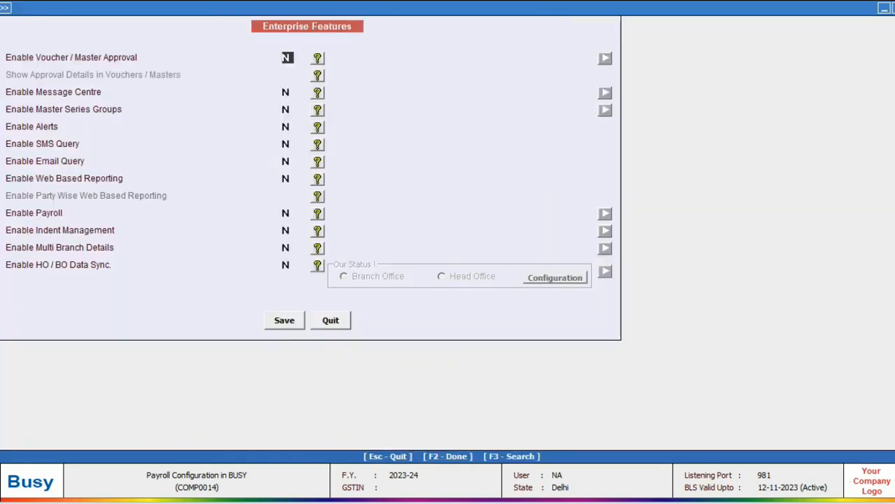
key(Down)
key(Down)
key(Down)
key(Down)
key(Down)
key(Down)
key(Down)
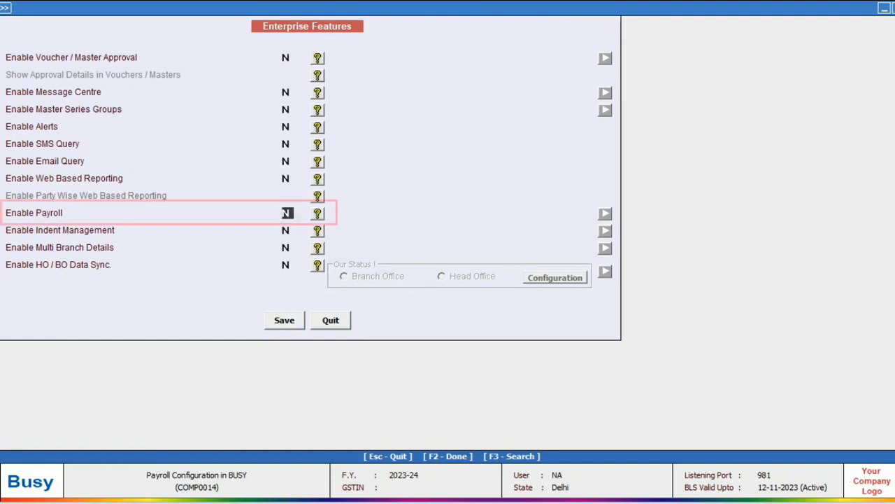
key(y)
key(Down)
key(Down)
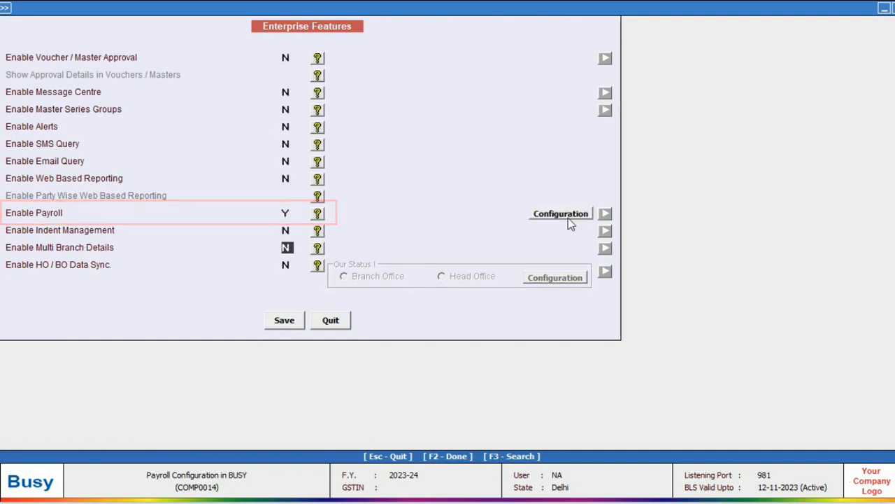
click(567, 217)
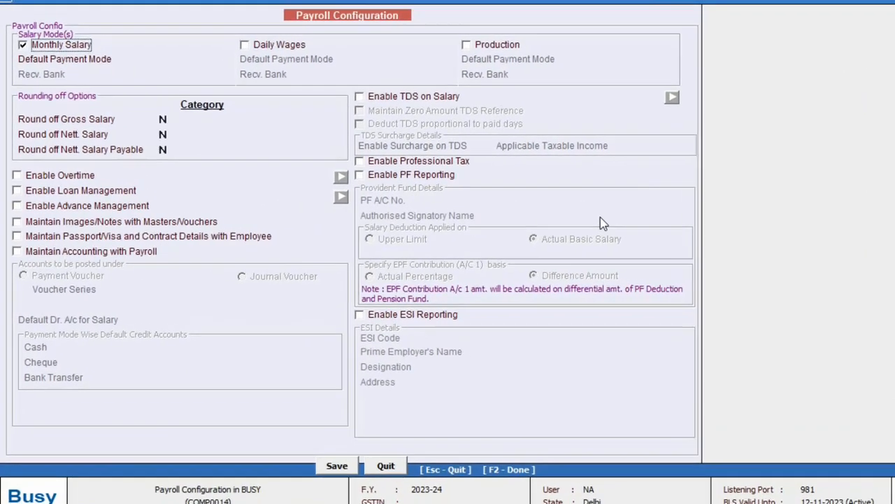
Round off Gross Salary with the Automatic category
key(Return)
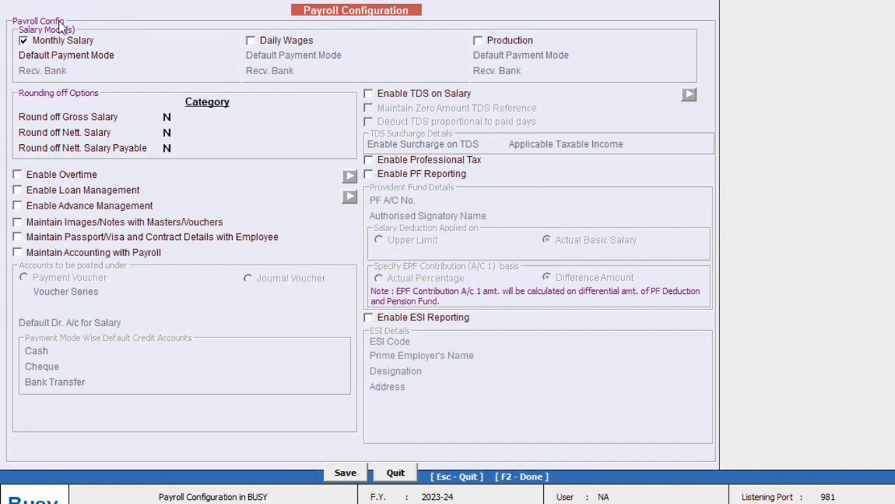
click(167, 116)
text(Y)
key(Return)
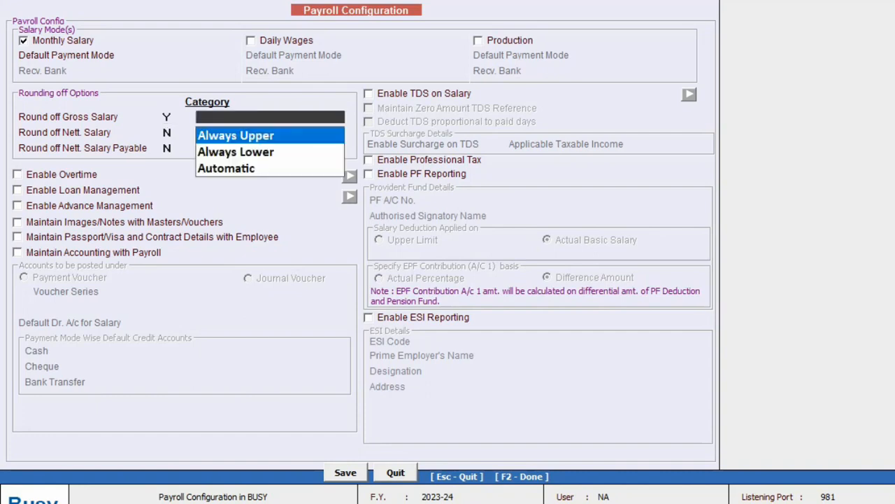
key(Down)
key(Down)
key(Return)
Round off Nett. Salary and Nett. Salary Payable, both with the Automatic category
text(Y)
key(Return)
key(Down)
key(Down)
key(Return)
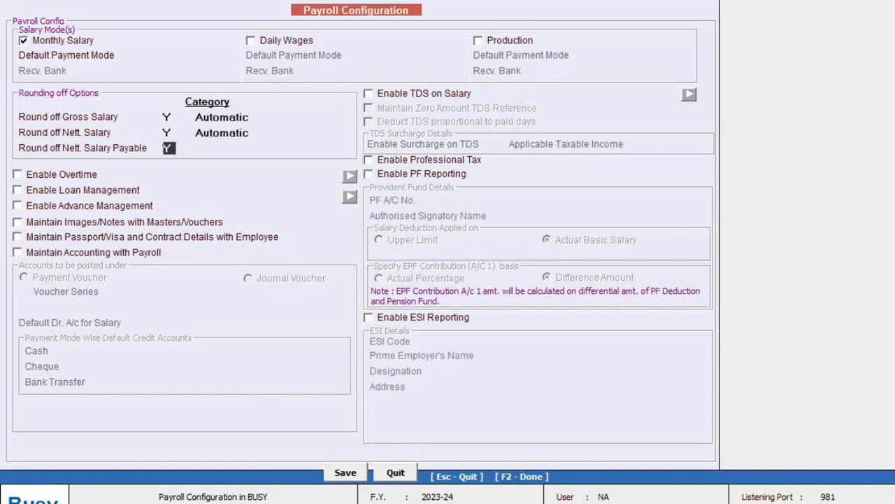
text(Y)
key(Return)
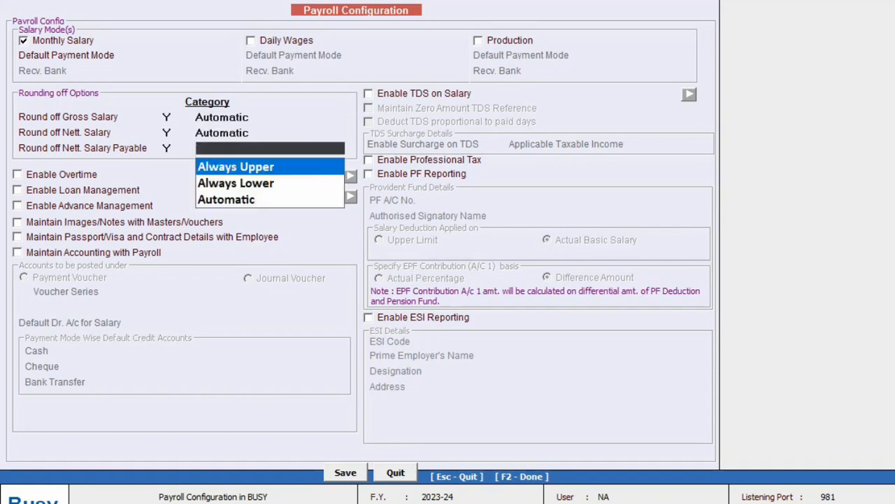
key(Down)
key(Down)
key(Return)
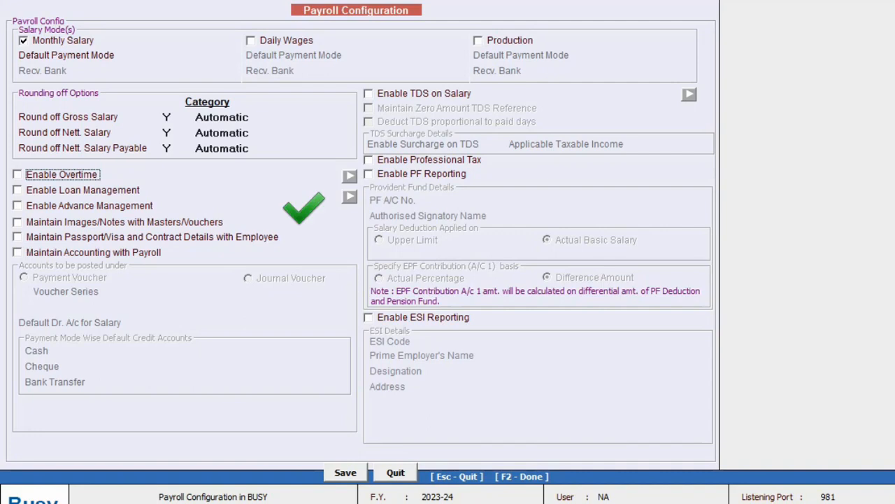
Enable Maintain Accounting with Payroll, keeping postings under Payment Voucher
key(Down)
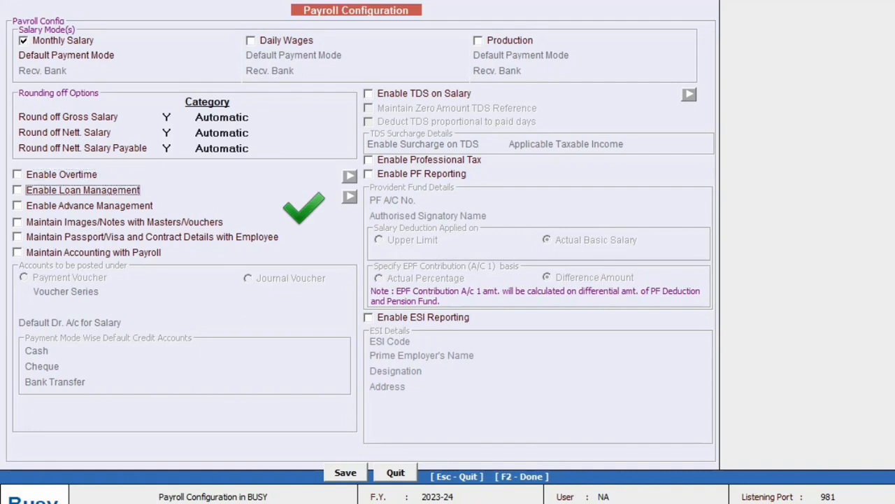
key(Down)
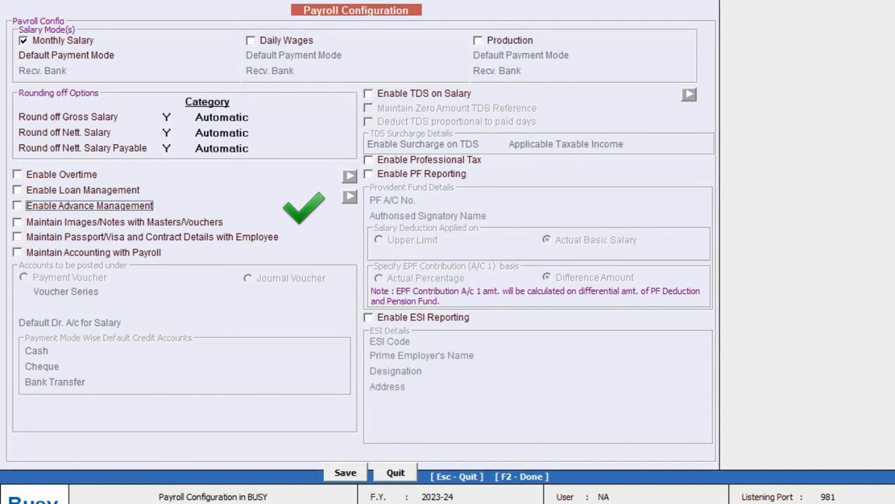
key(Down)
key(Down)
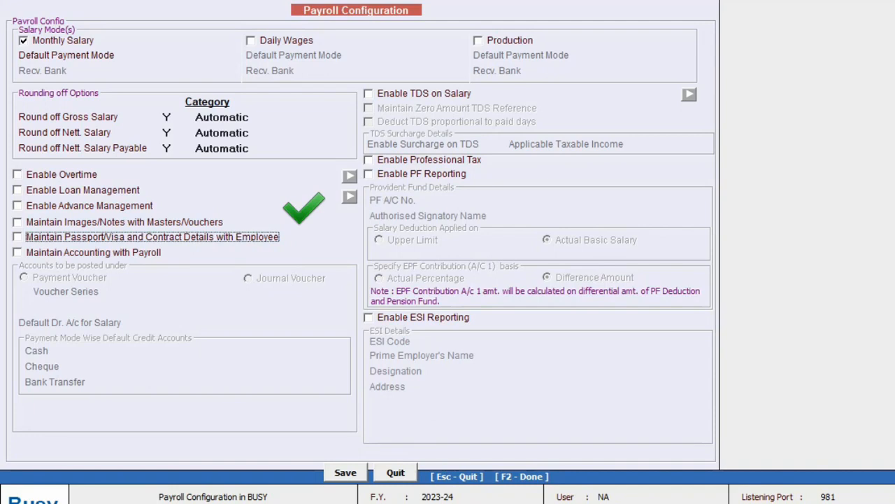
key(Down)
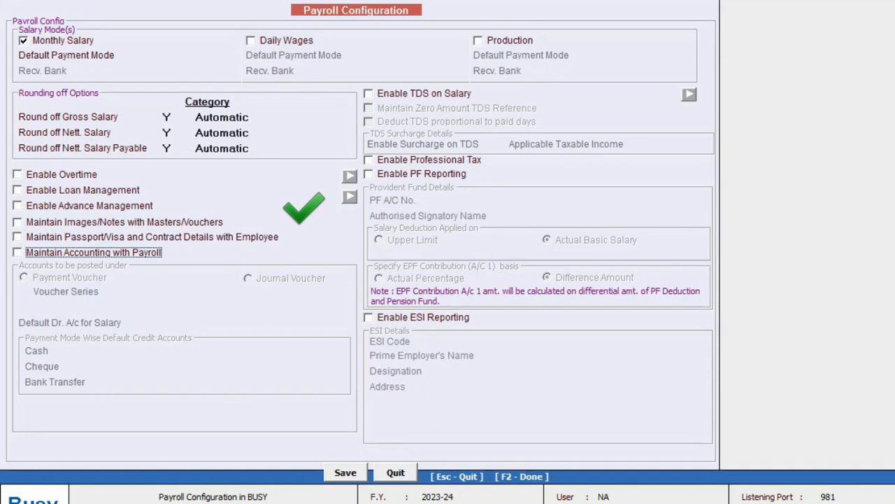
key(space)
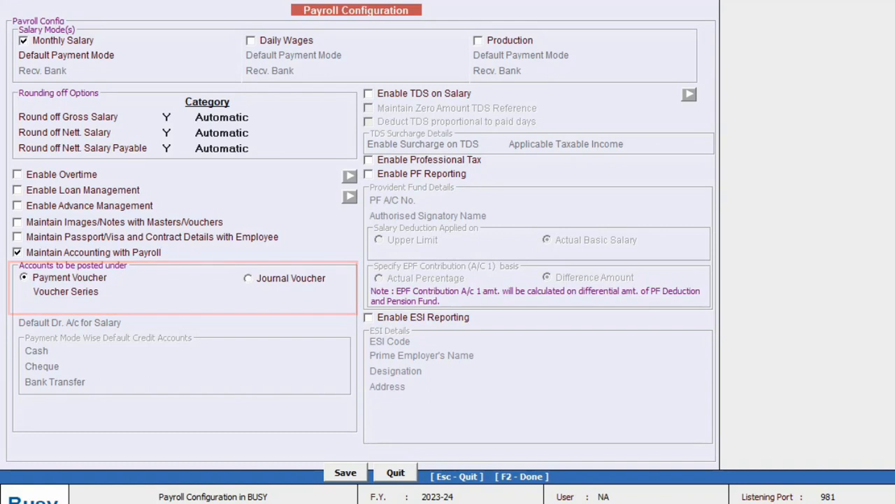
key(Return)
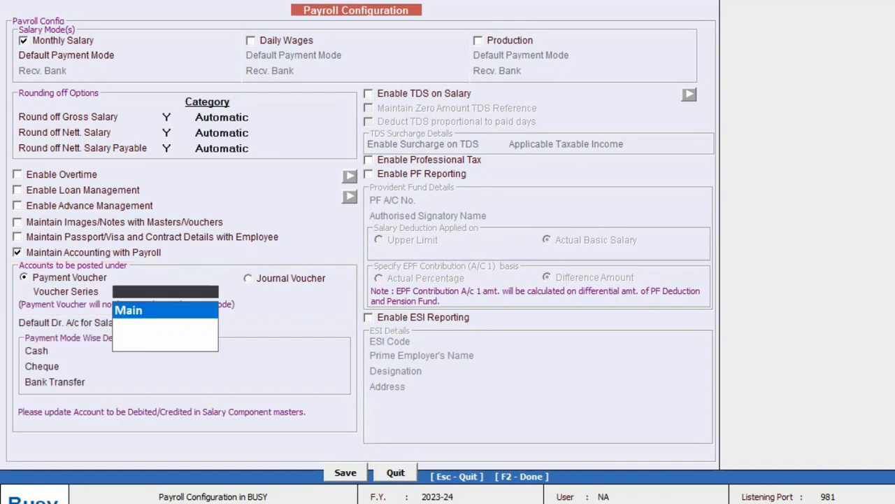
Use Main series, Salary as default debit, Cash for cash, HDFC BANK for cheque and bank transfer
key(Return)
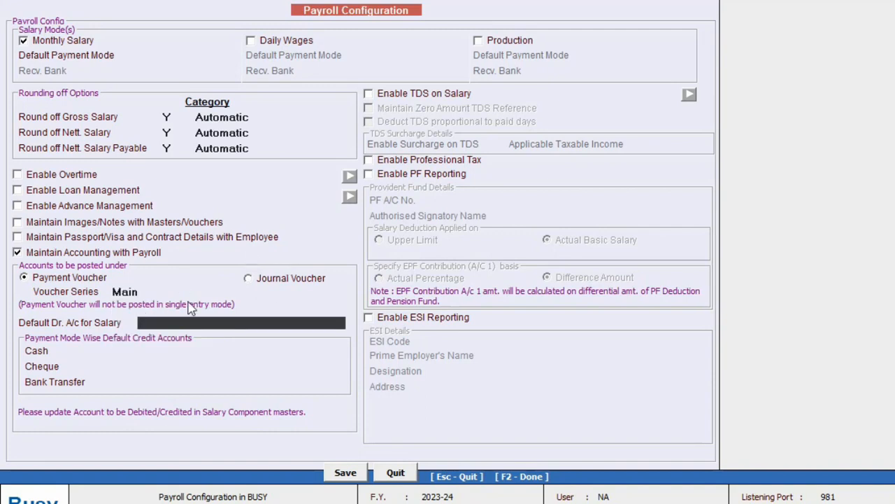
text(Sala)
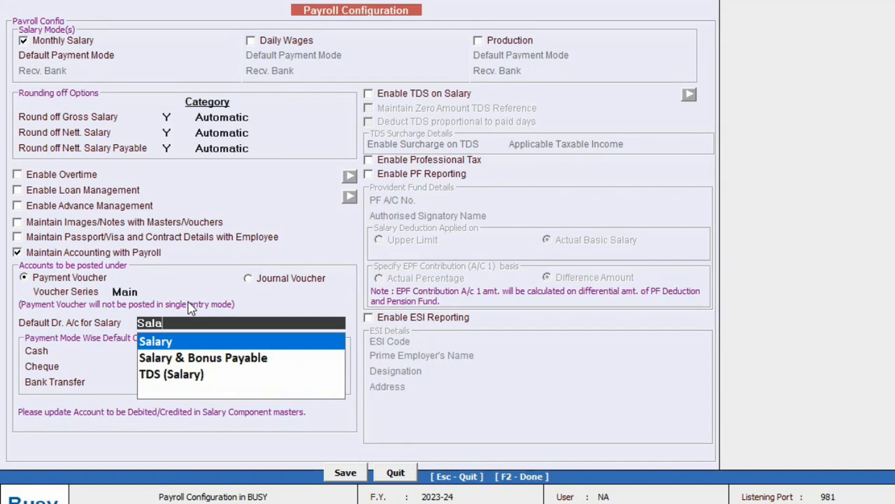
text(r)
key(Return)
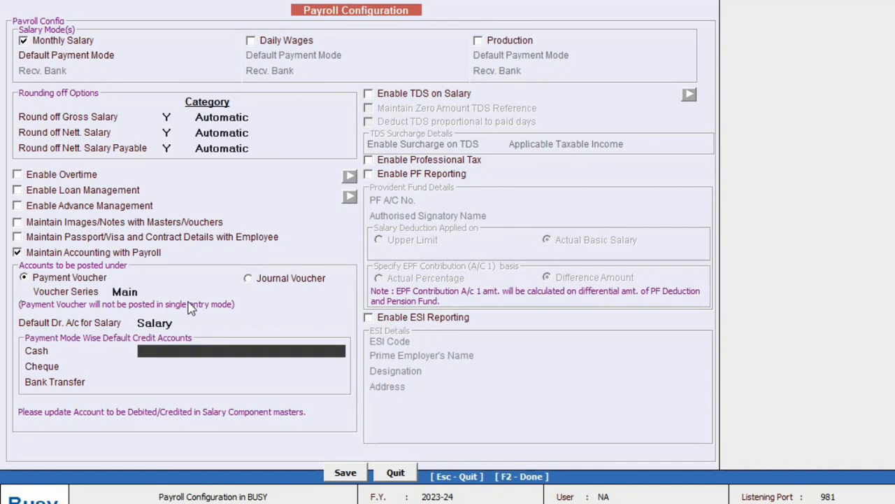
text(Cas)
key(Return)
text(hdfc)
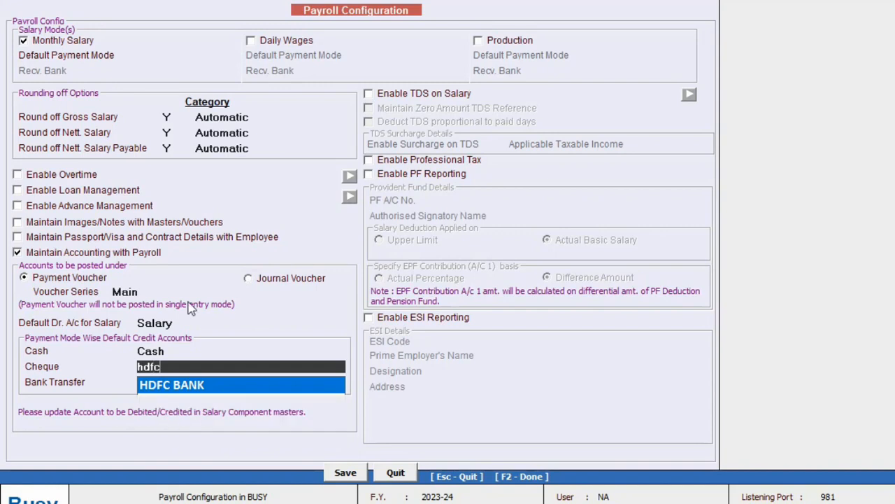
key(Return)
text(hdf)
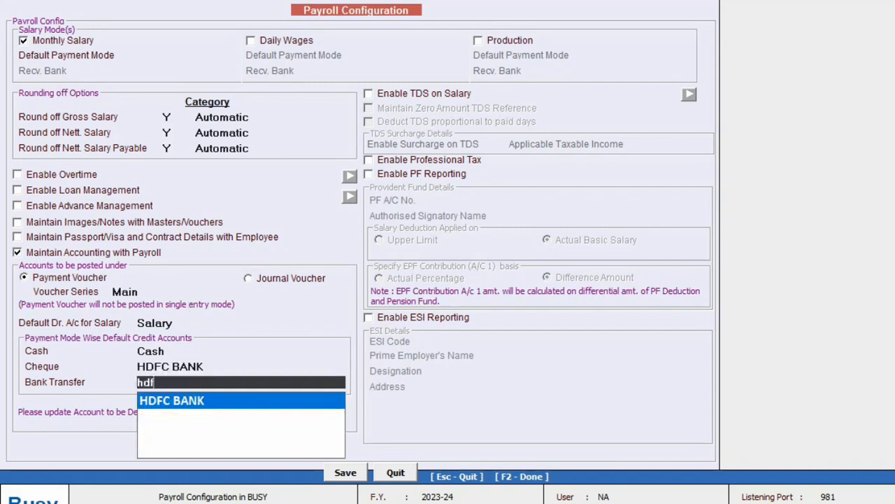
text(c)
key(Return)
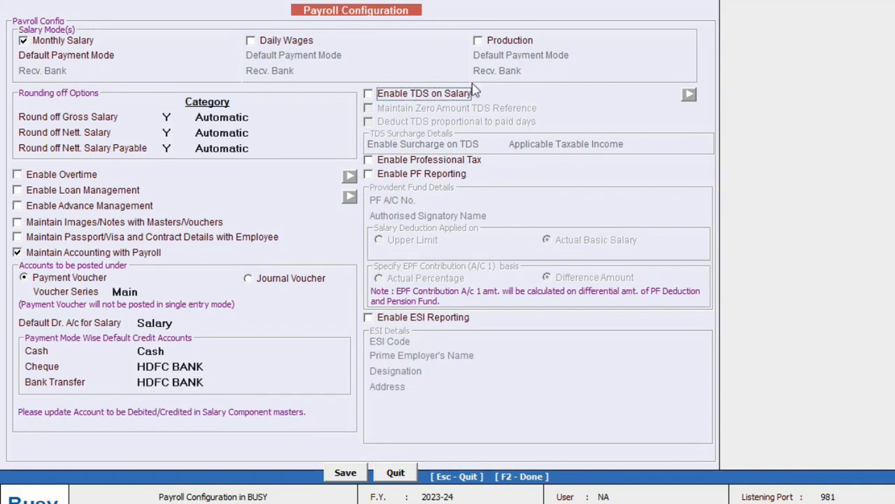
Enable TDS on Salary (answering Yes) and PF Reporting, then save the payroll configuration
click(439, 100)
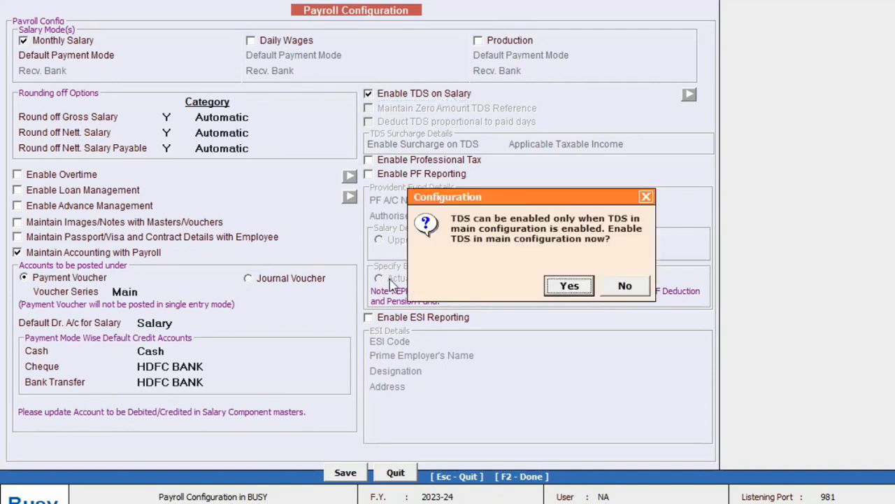
click(581, 287)
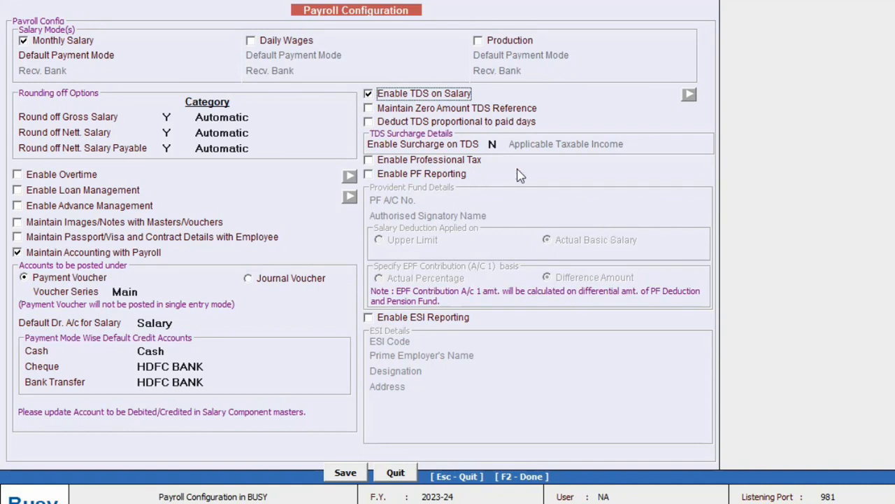
click(397, 176)
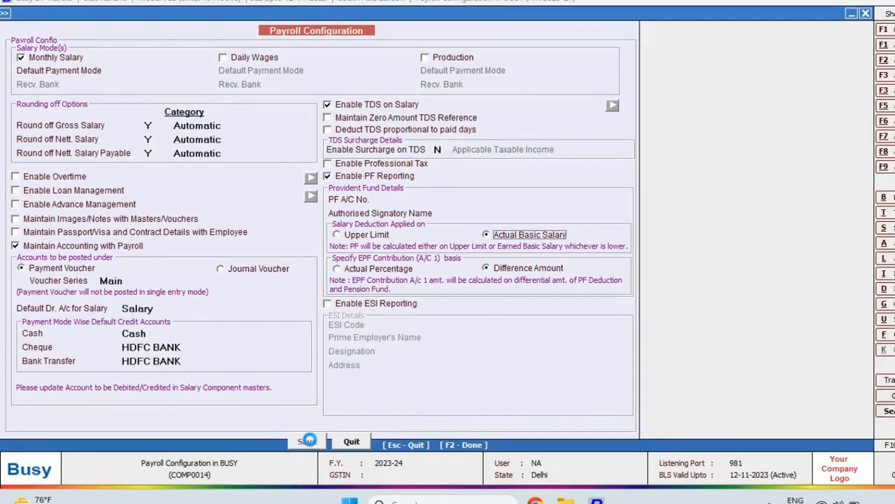
click(348, 474)
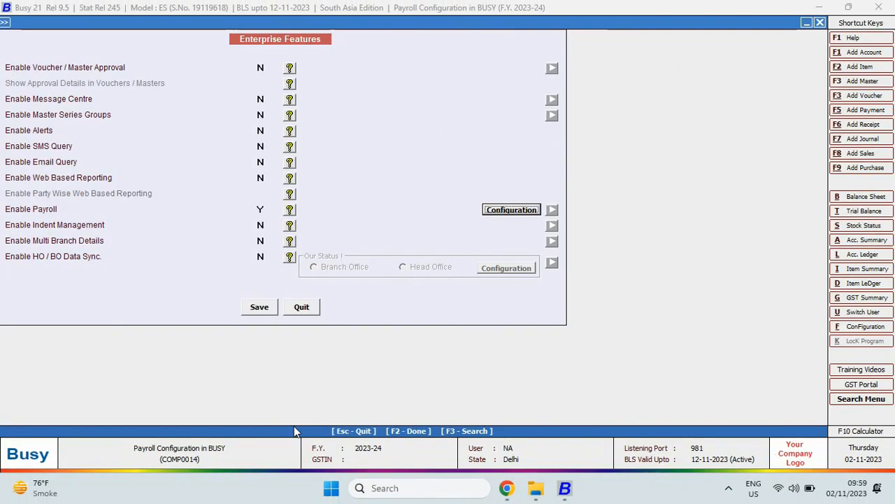
Save the Enterprise Features settings and start a new Employee master
click(259, 307)
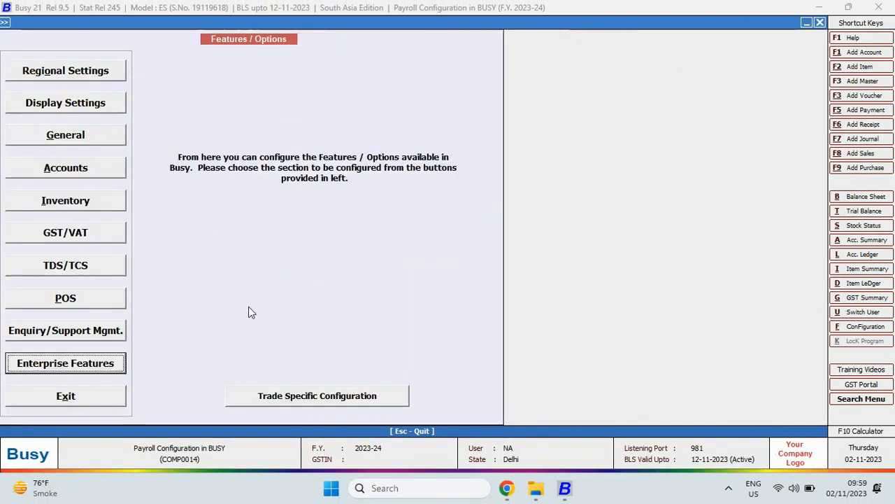
key(Escape)
key(Return)
key(e)
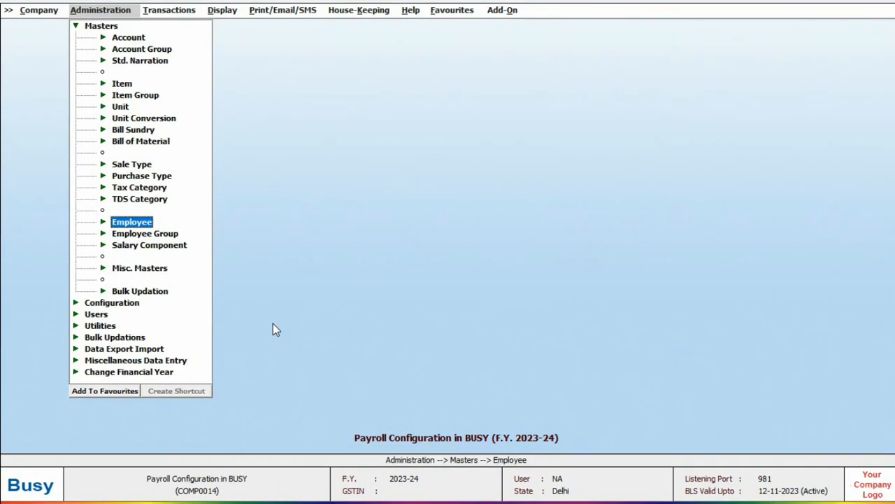
key(Return)
key(Return)
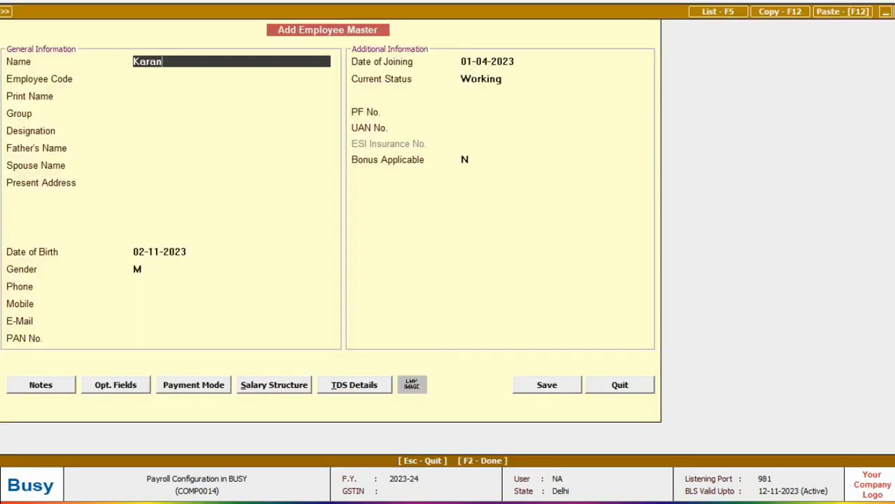
Enter the new employee's name and employee code
key(Return)
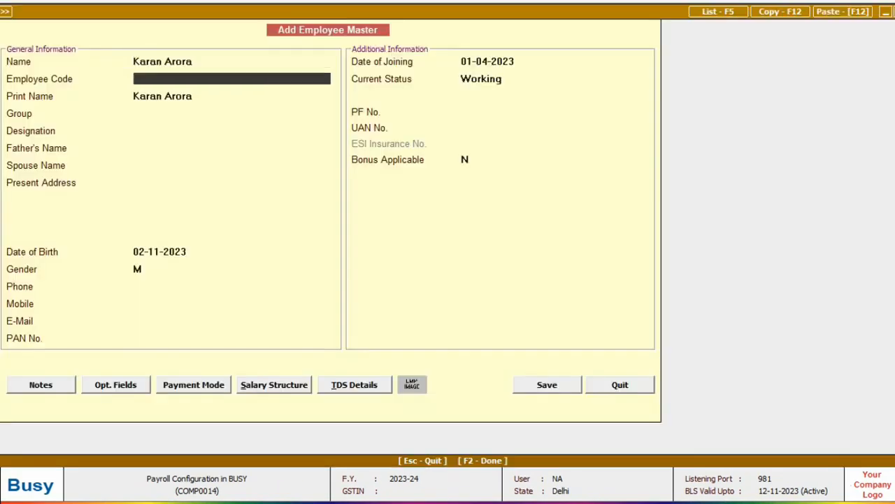
text(200001)
key(Return)
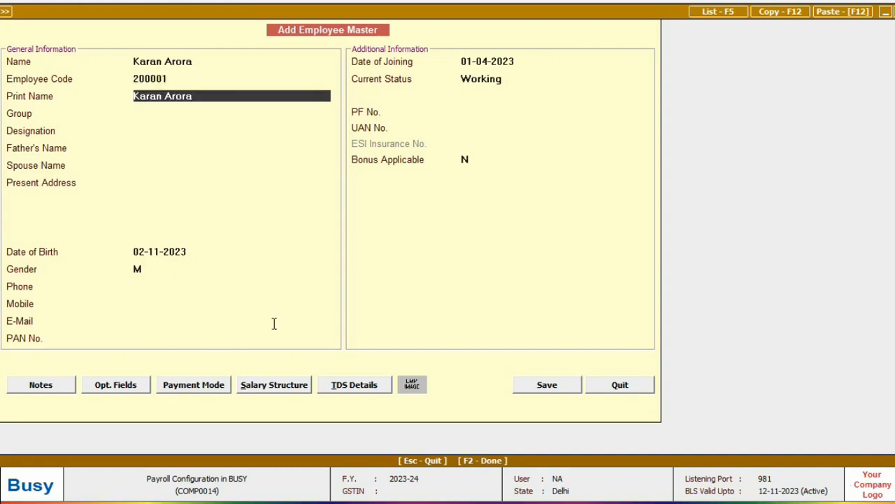
key(Return)
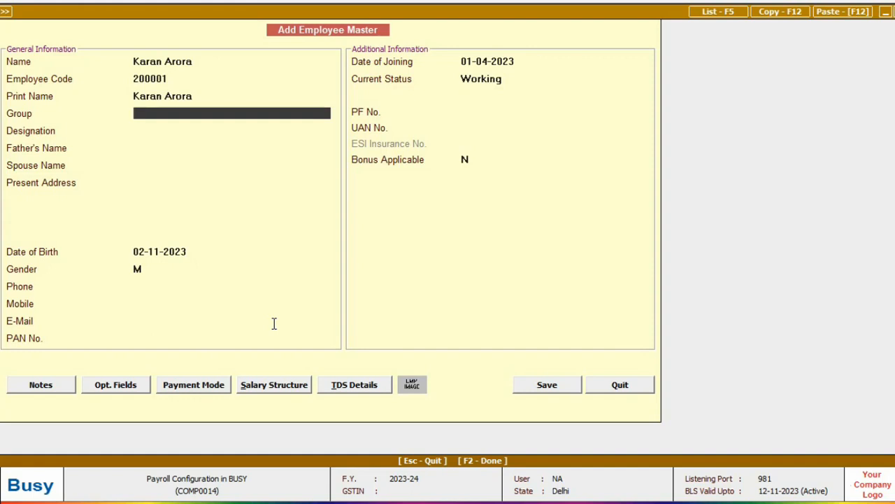
Create and assign the new employee group 'Sales & Partner Enablement'
key(space)
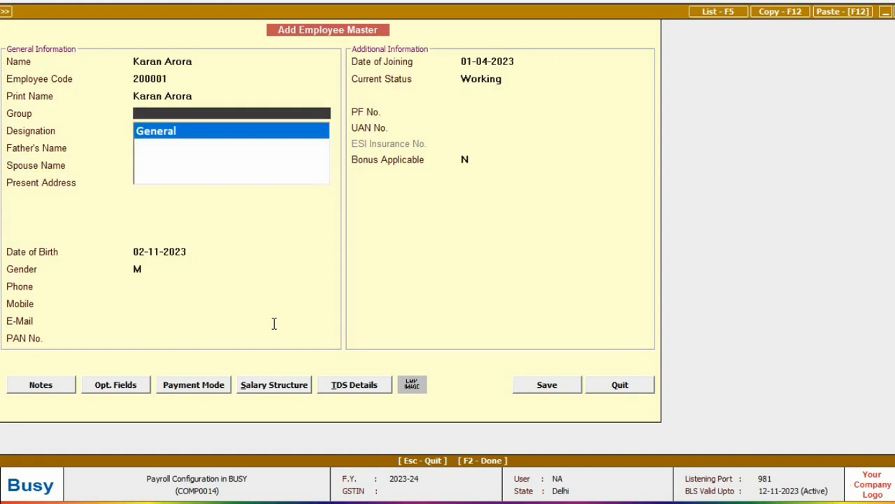
key(F3)
text(Sales & Pa)
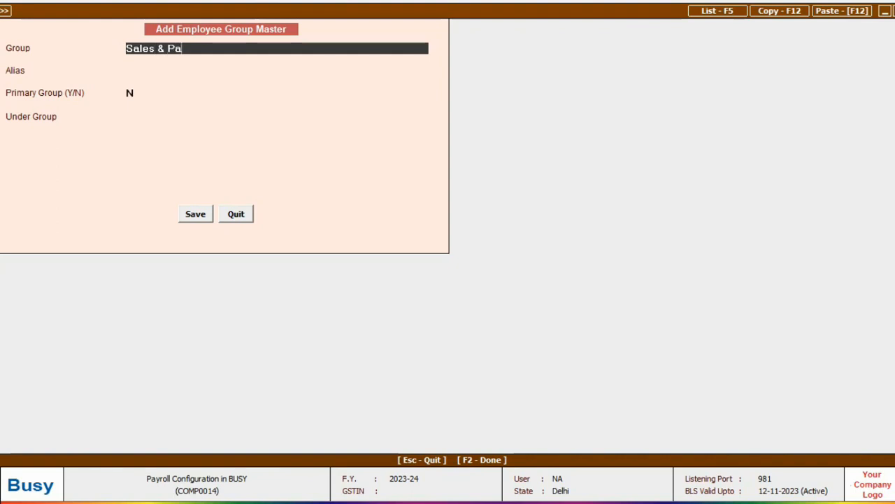
text(rtner Enablement)
key(Return)
text(y)
key(Return)
key(Return)
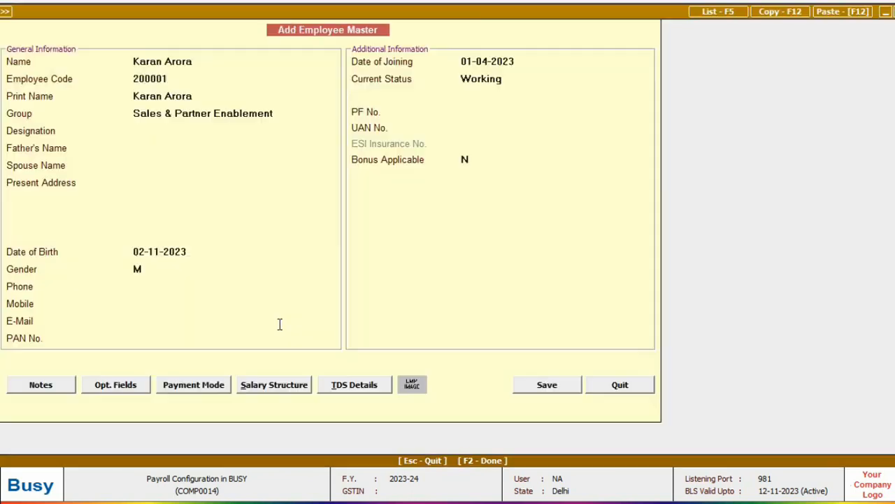
Set the designation to Manager and keep the current status as Working
text(Manager)
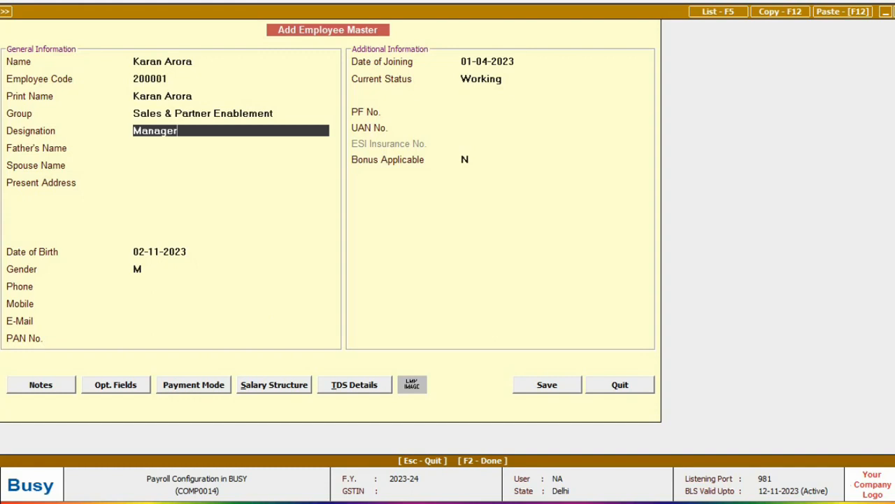
key(Return)
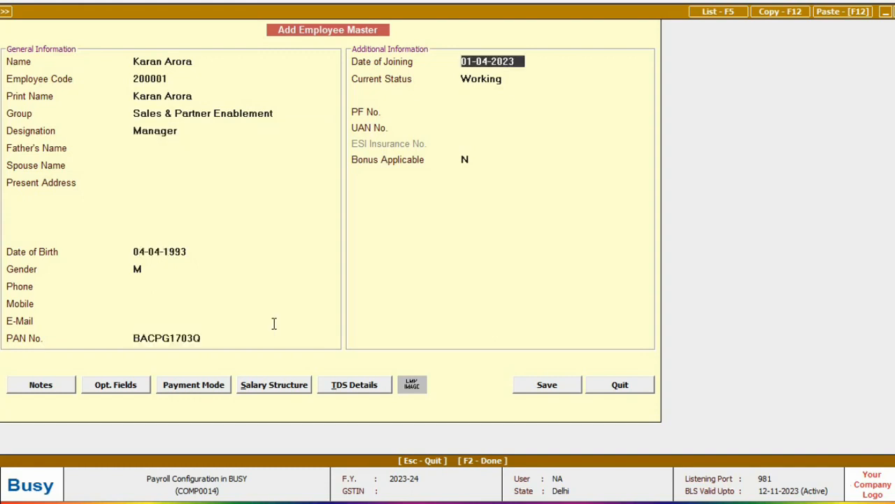
key(Return)
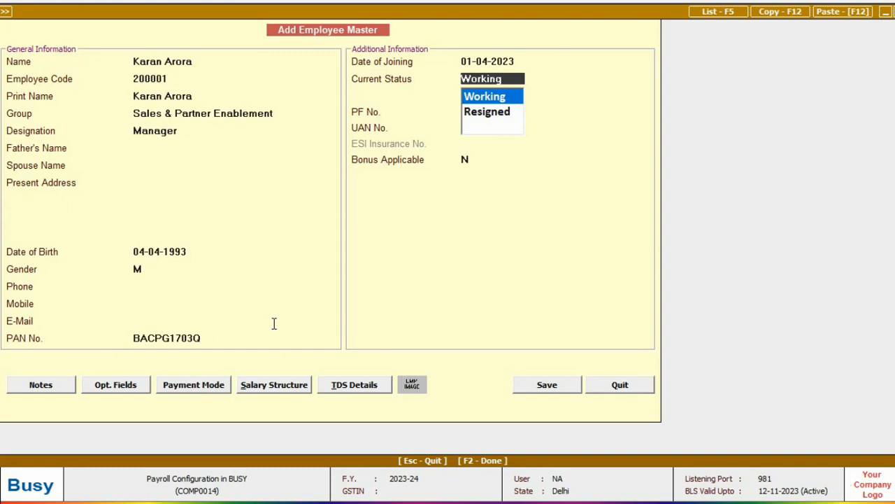
key(Return)
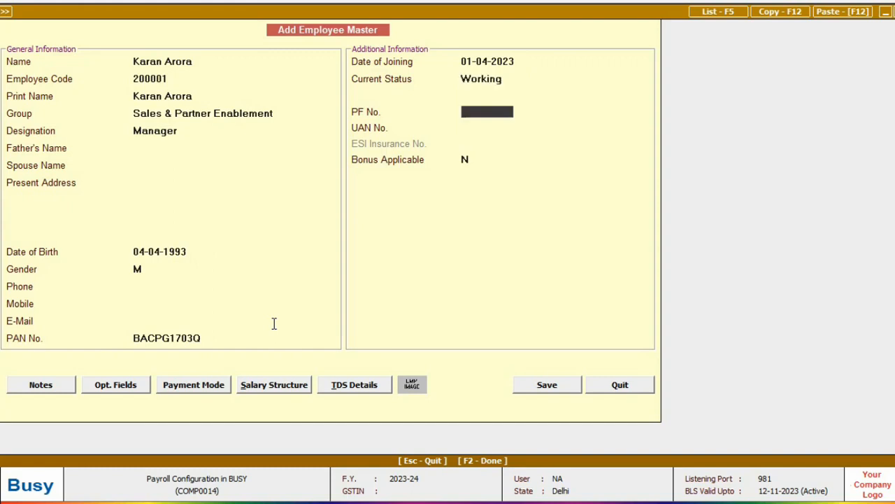
key(Return)
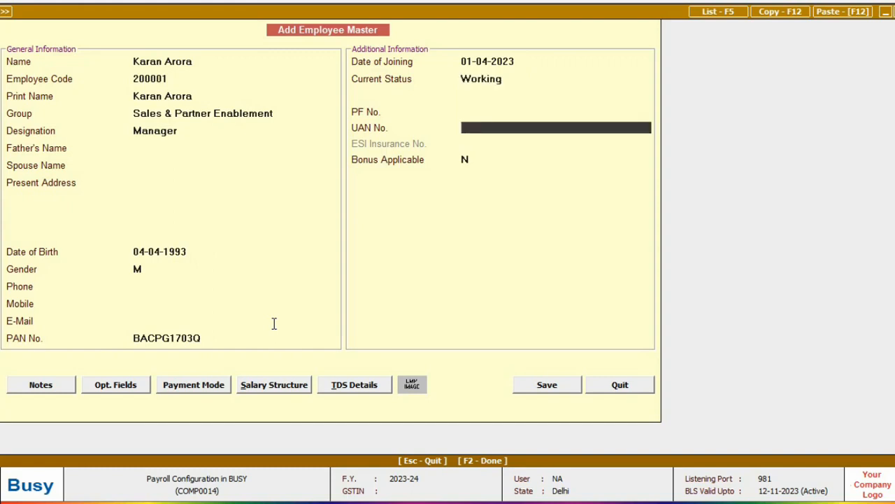
key(Return)
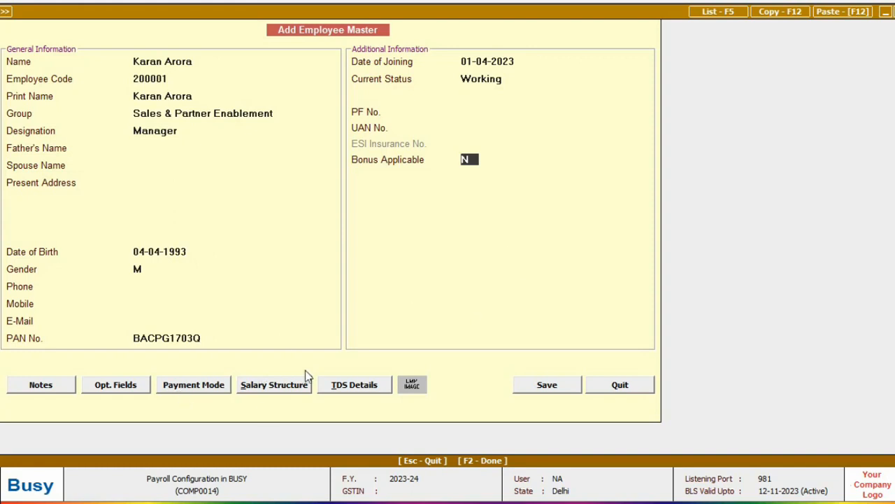
Set the employee's mode of payment to Cheque
click(199, 392)
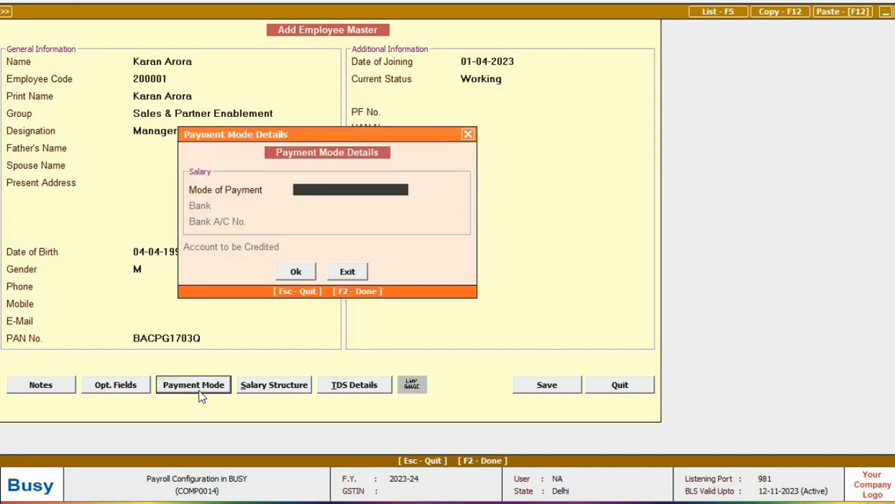
key(Down)
key(Down)
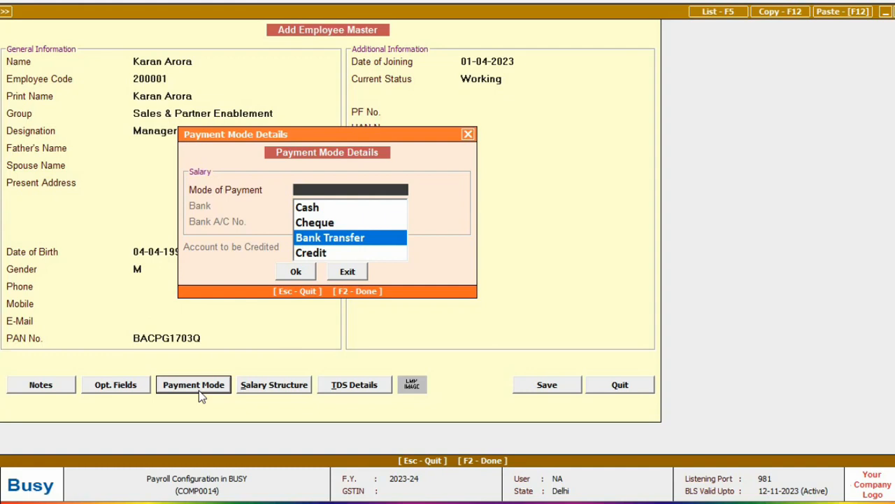
key(Up)
key(Up)
key(Return)
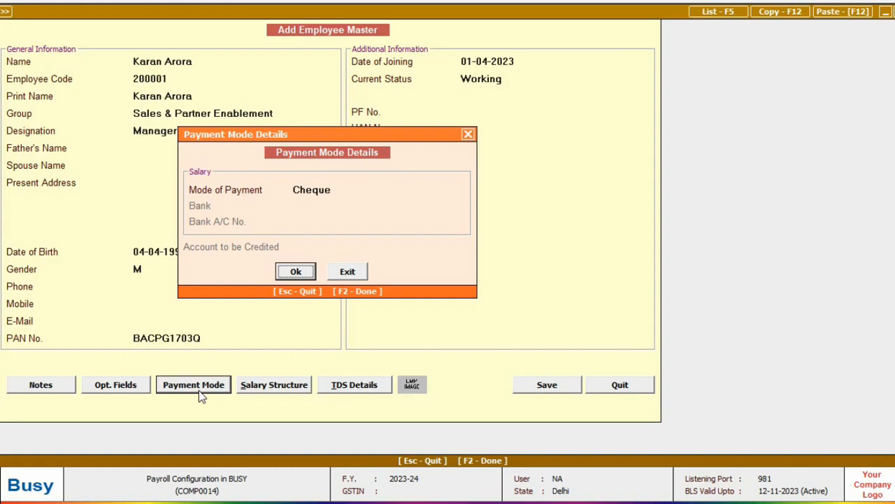
key(Return)
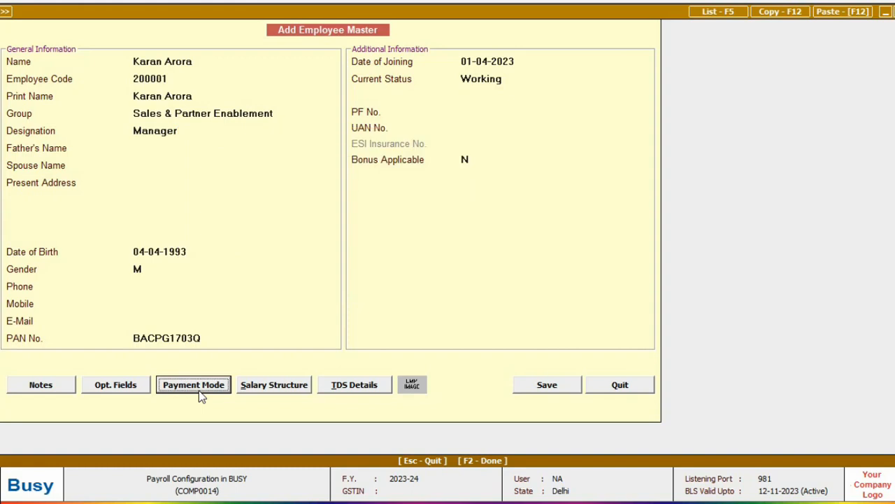
click(249, 386)
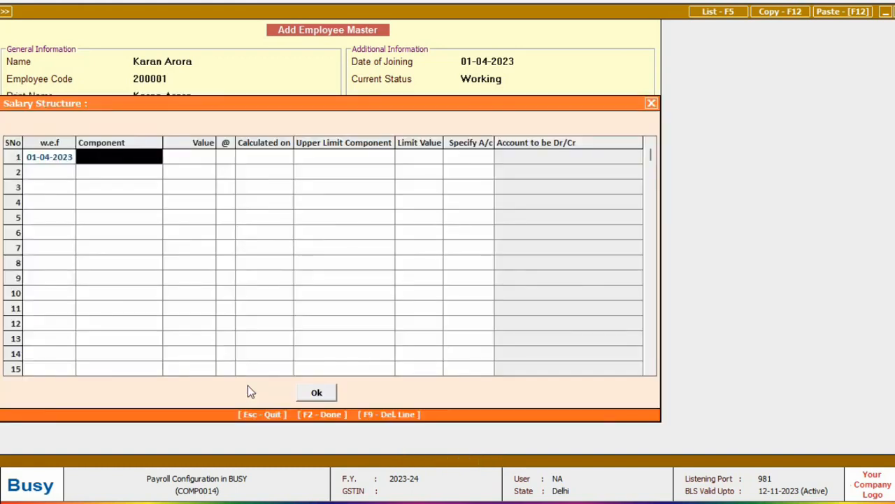
Enter salary components Basic 22,000, HRA 50%, TA 10%, PF 12%, then save the employee
text(basic)
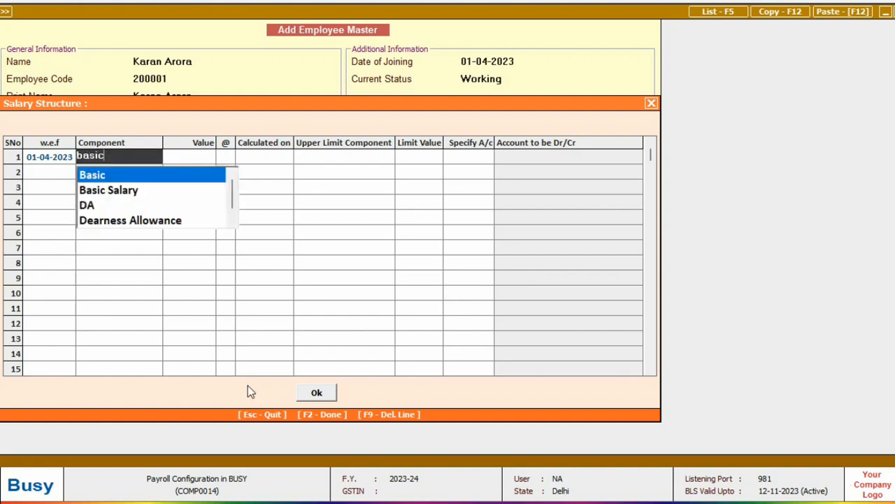
key(Return)
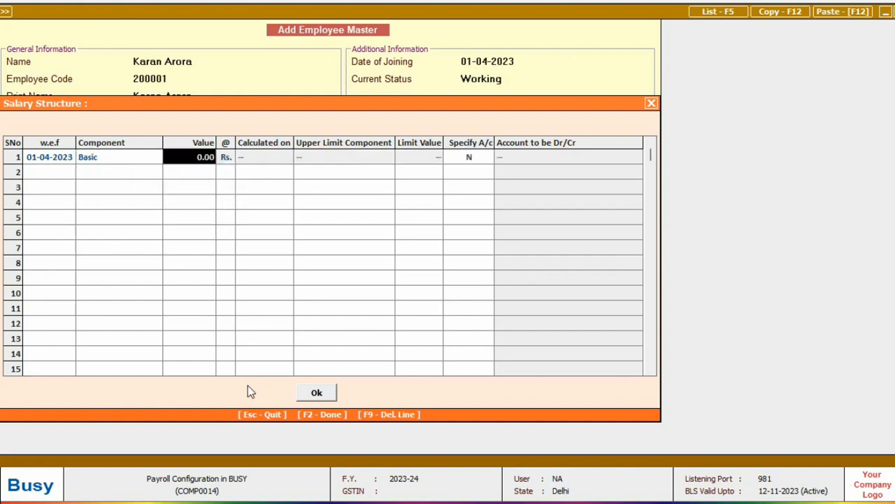
text(22000)
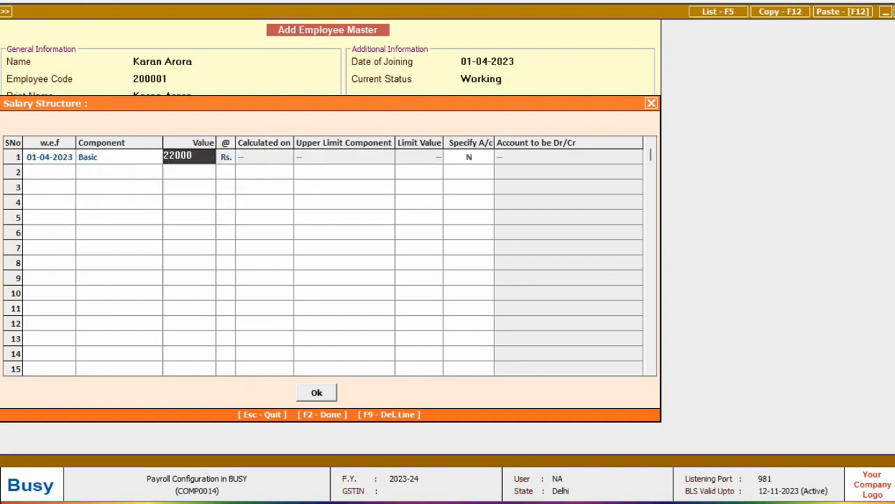
text(hra)
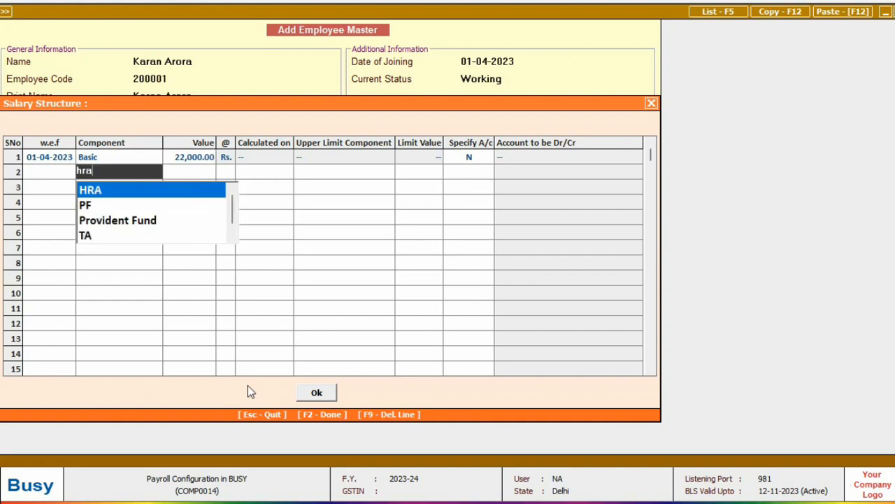
key(Return)
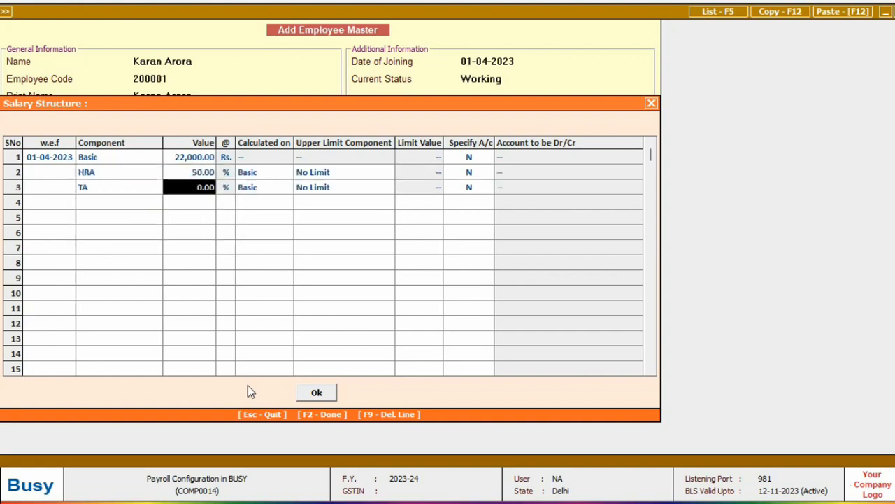
text(10)
key(Return)
text(pf)
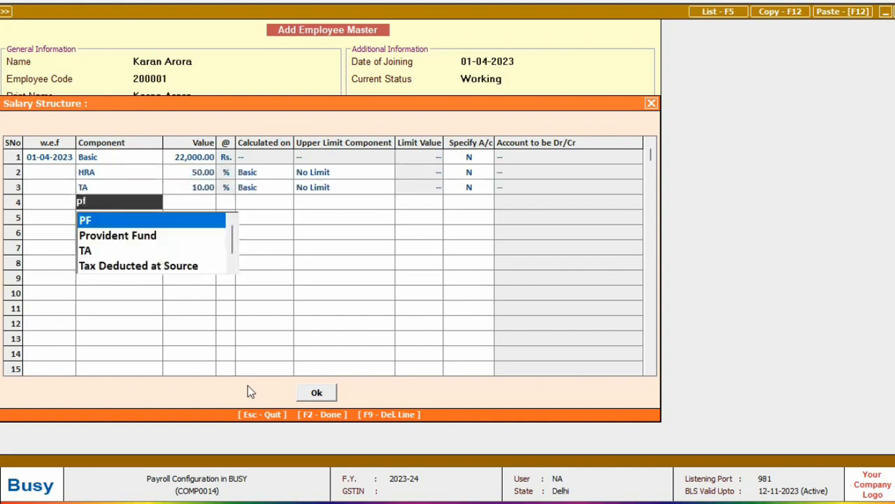
key(Return)
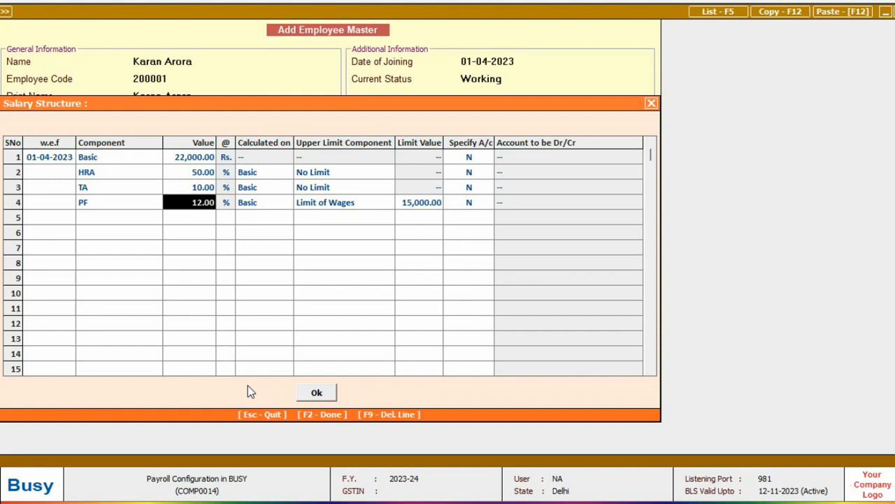
key(Return)
key(Return)
key(Return)
key(Return)
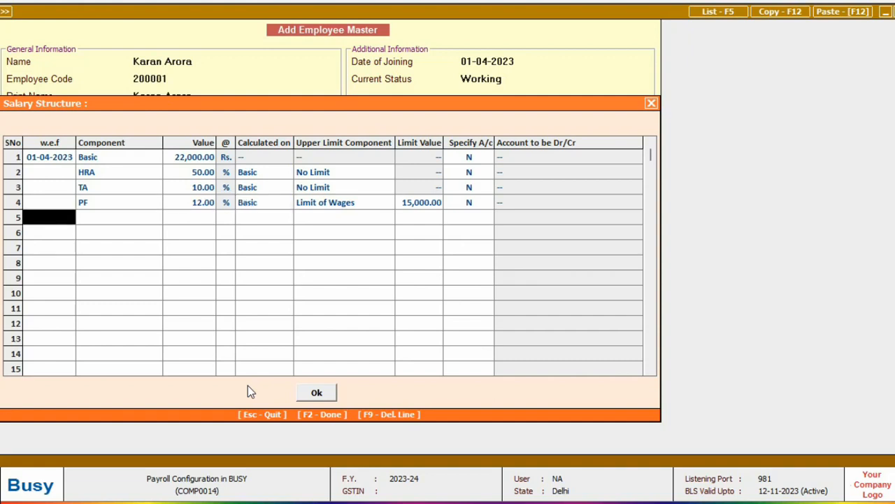
key(F2)
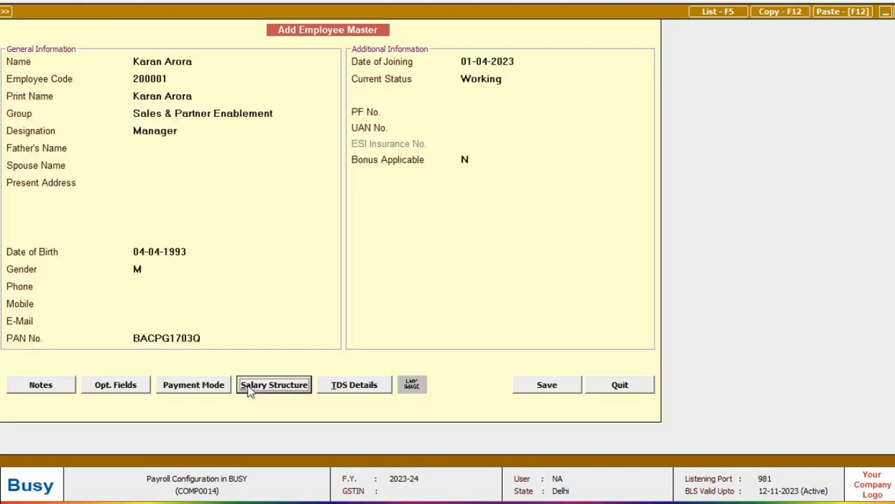
click(535, 384)
Compute the employee's projected salary TDS and split the tax over 12 months
key(Down)
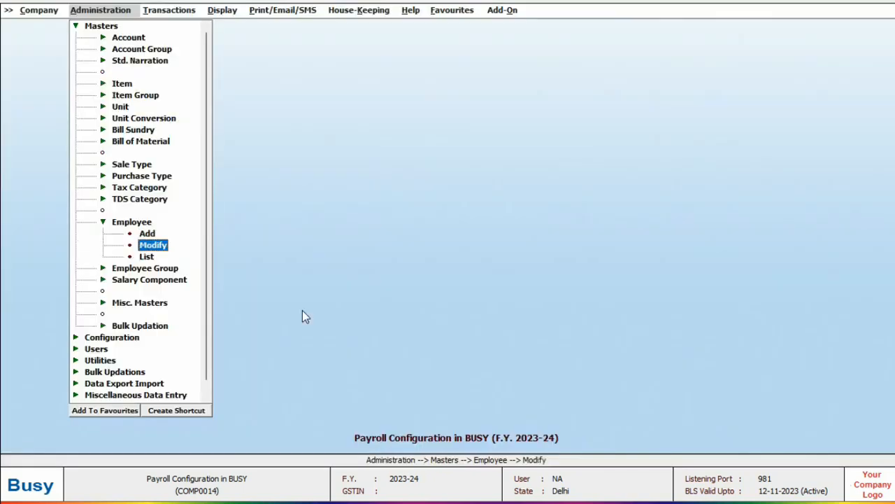
key(Return)
key(Return)
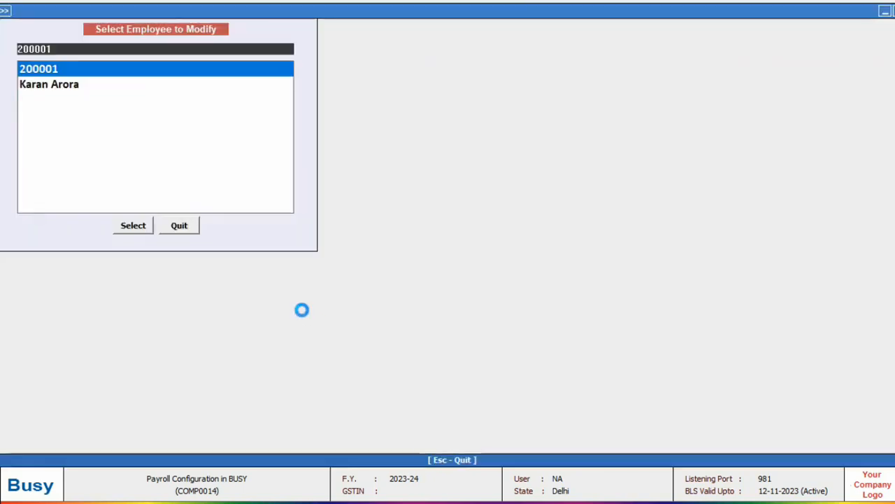
click(362, 389)
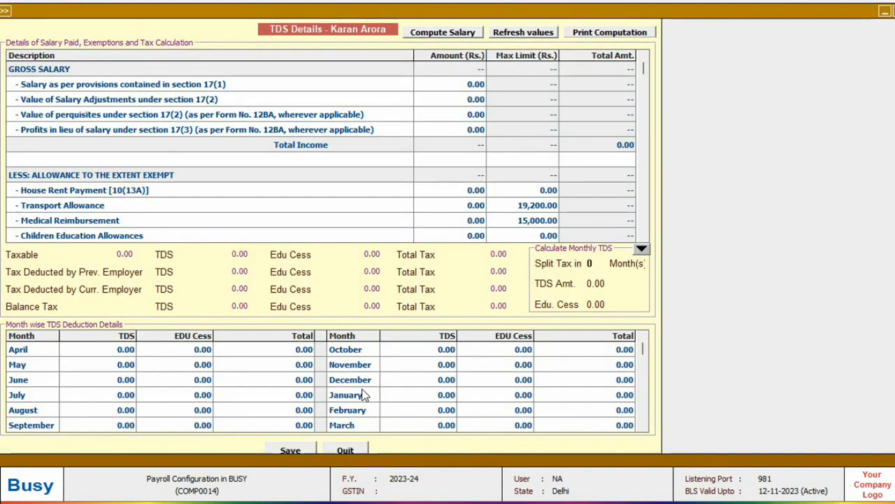
click(444, 35)
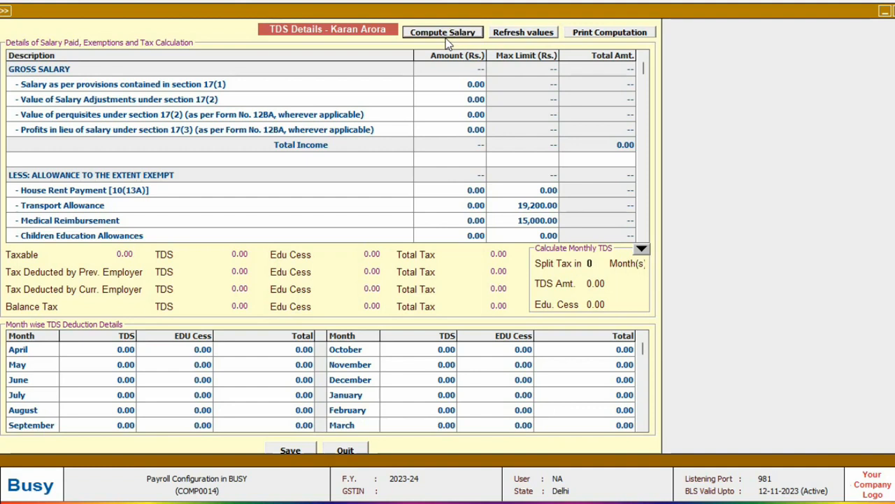
click(466, 281)
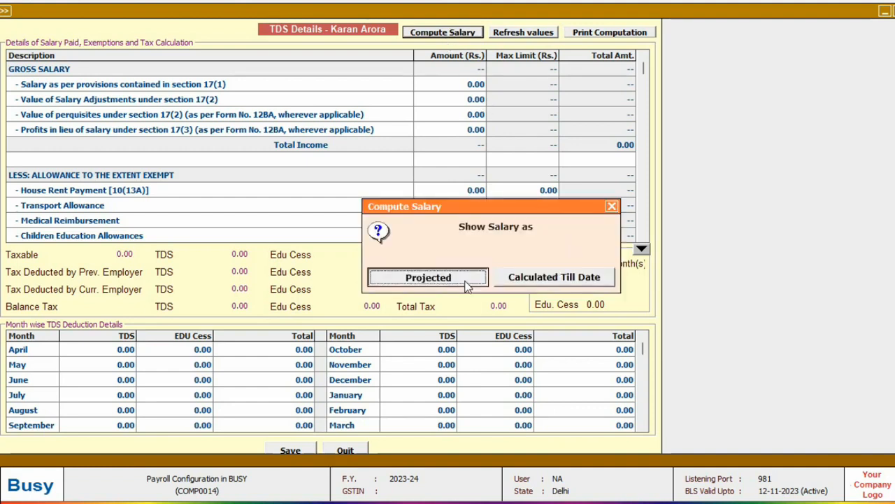
key(Return)
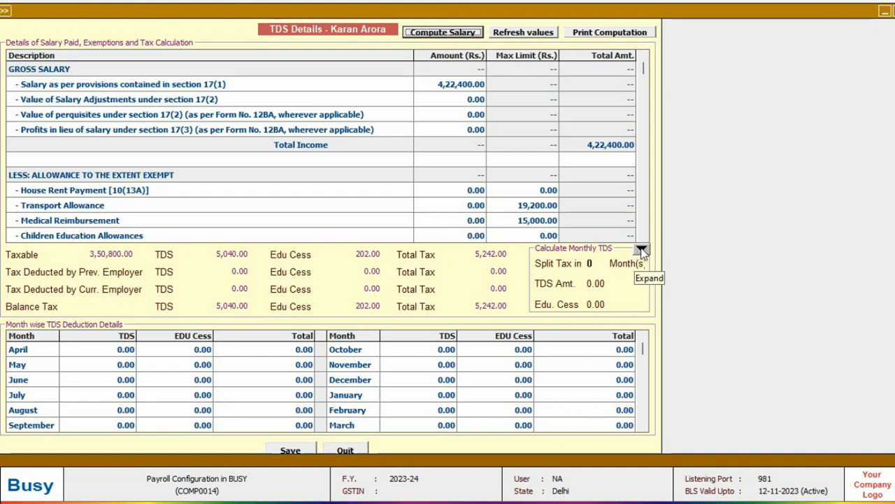
click(596, 263)
text(12)
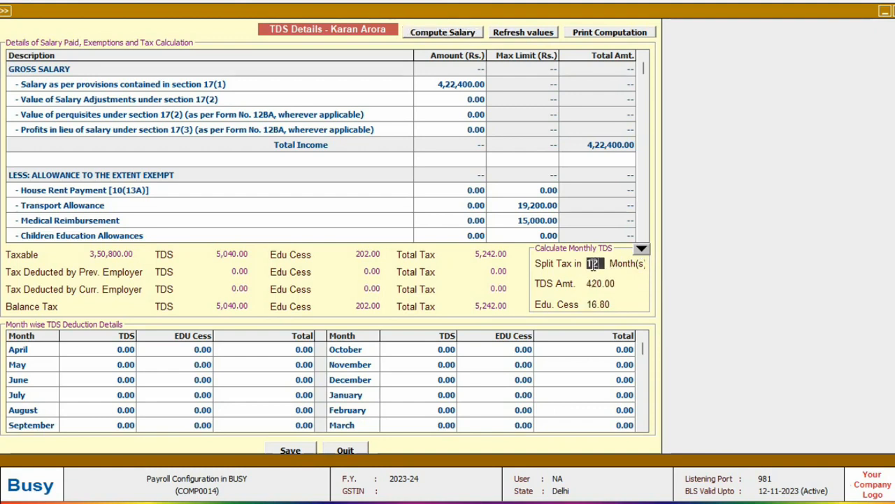
key(Return)
key(F2)
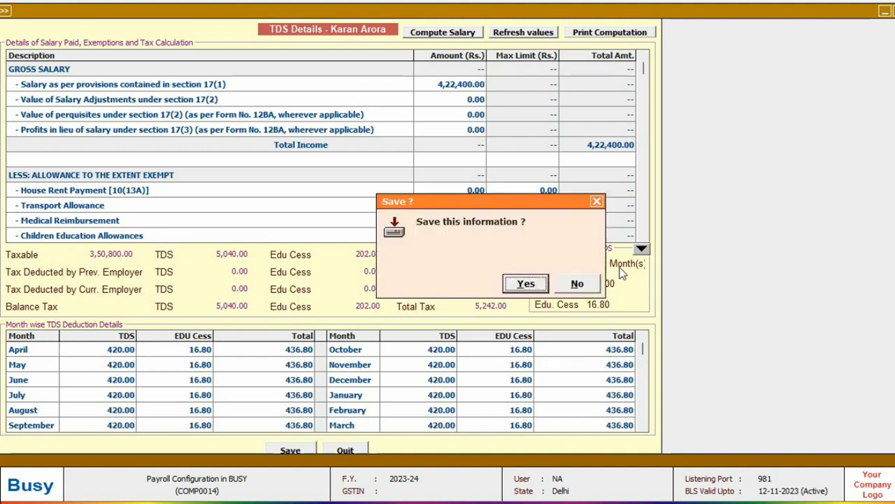
key(Return)
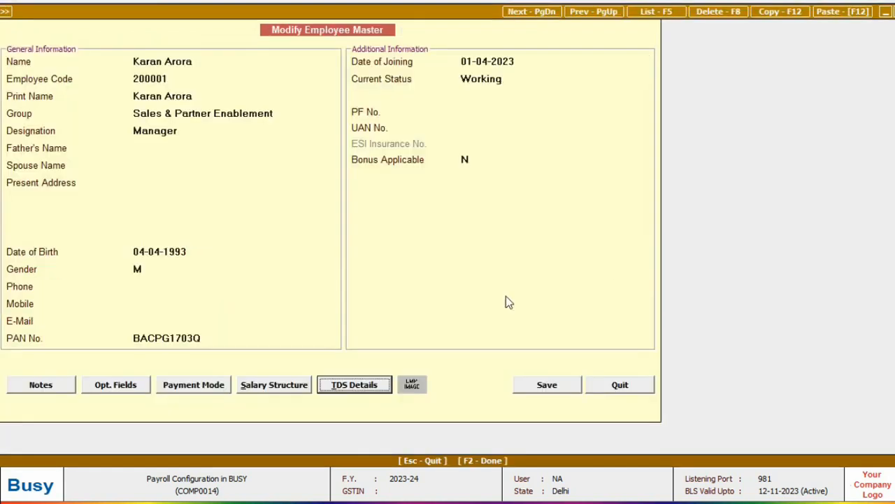
Add TDS as row 5 of the salary structure and save the employee master
click(274, 385)
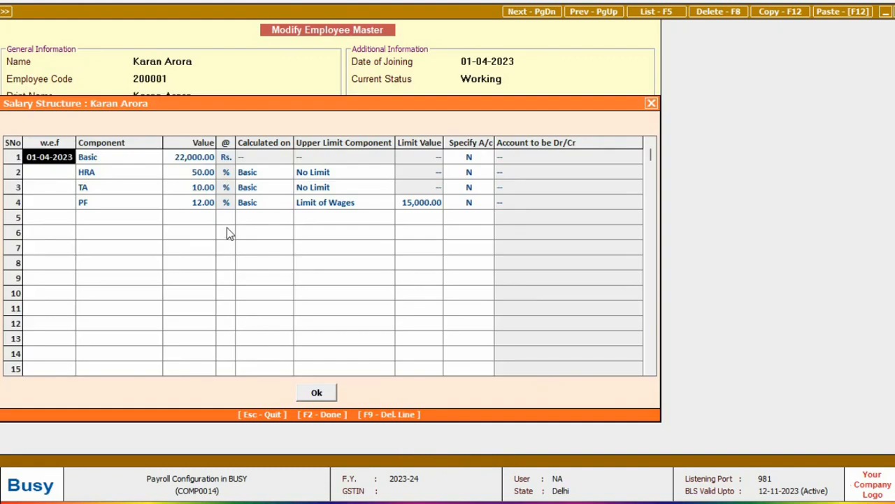
click(115, 218)
text(td)
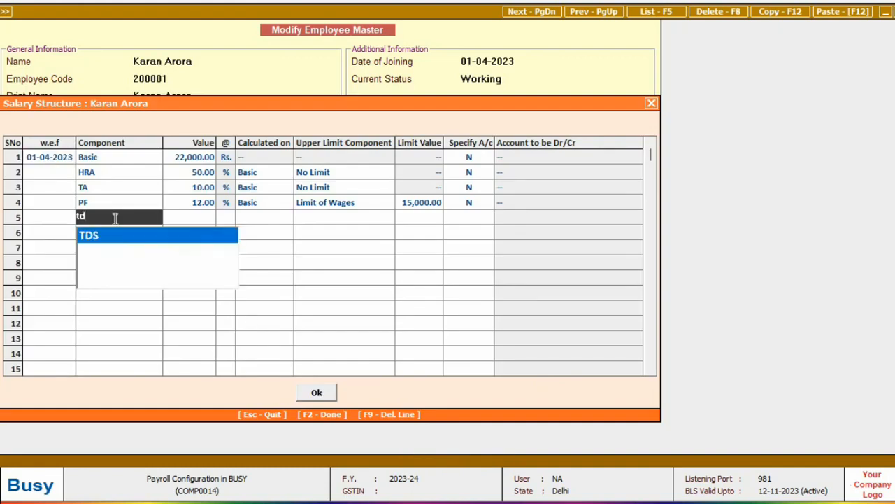
key(Return)
key(F2)
key(F2)
key(F2)
key(Return)
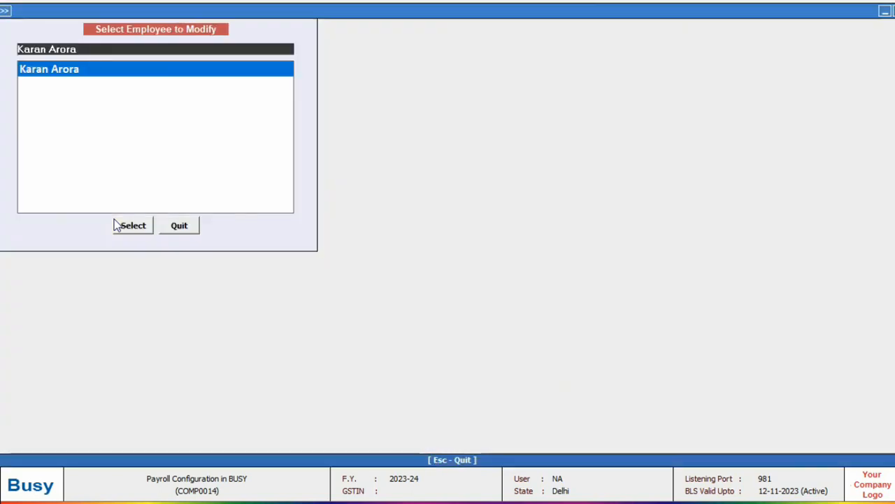
key(Escape)
key(Escape)
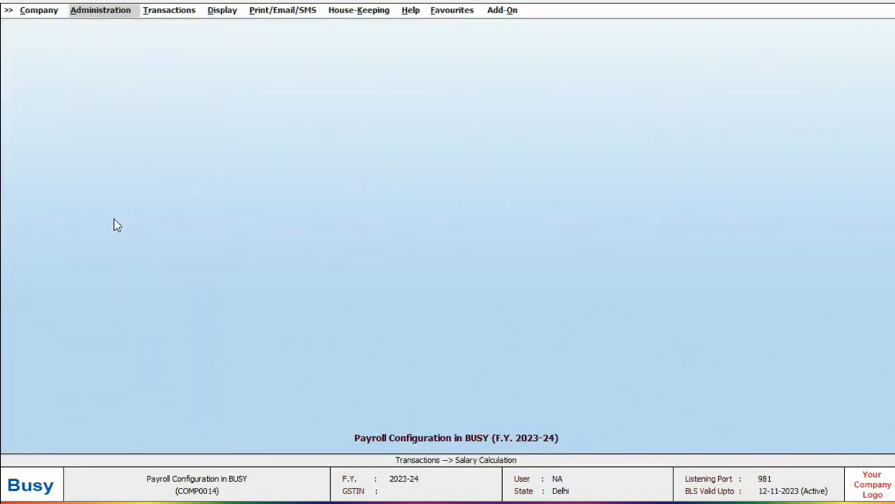
Open salary component ordering for the Main series of Salary Calculation vouchers
key(Return)
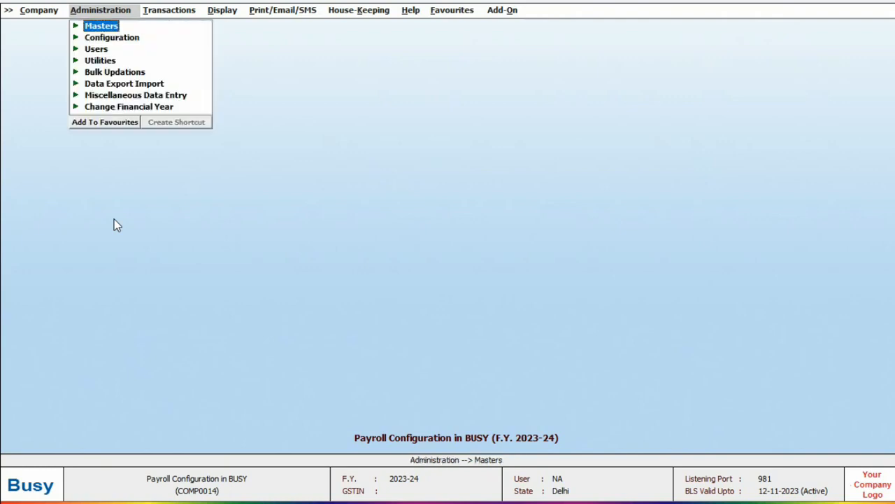
key(Down)
key(Return)
key(Down)
key(Return)
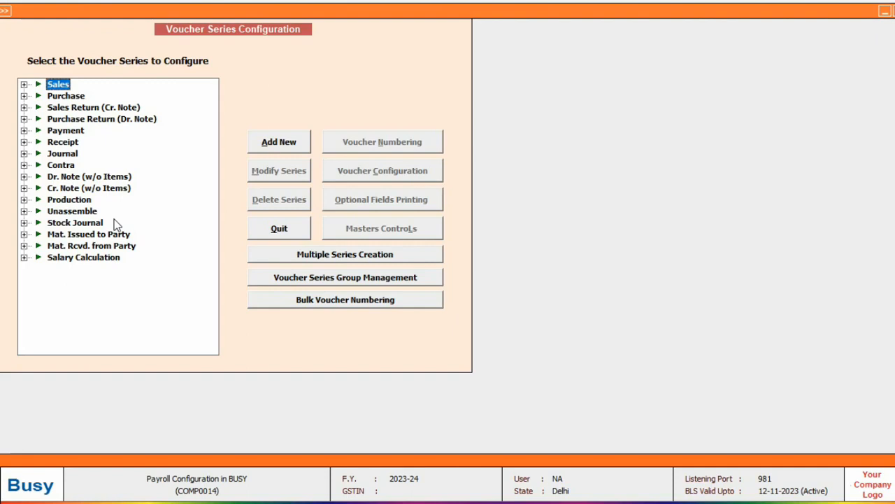
key(Down)
key(Down)
key(Down)
key(Down)
key(Down)
key(Down)
key(Down)
key(Down)
key(Down)
key(Down)
key(Down)
key(Down)
key(Down)
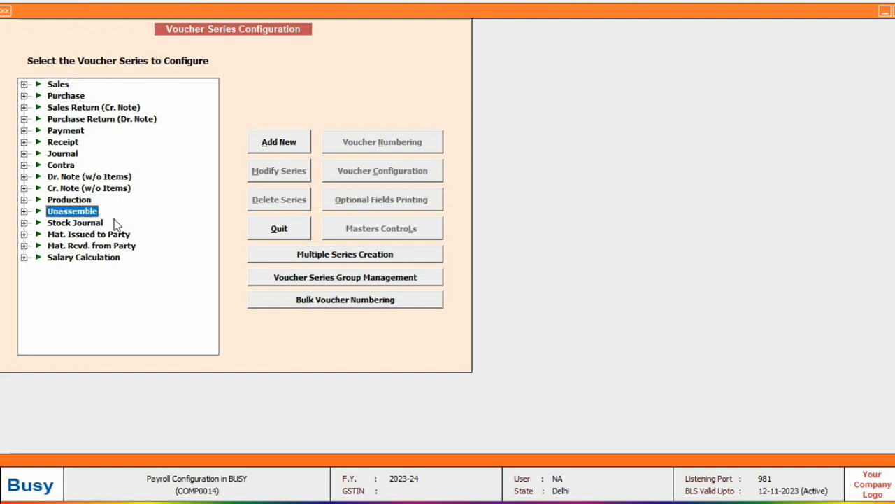
key(Down)
key(Down)
key(Return)
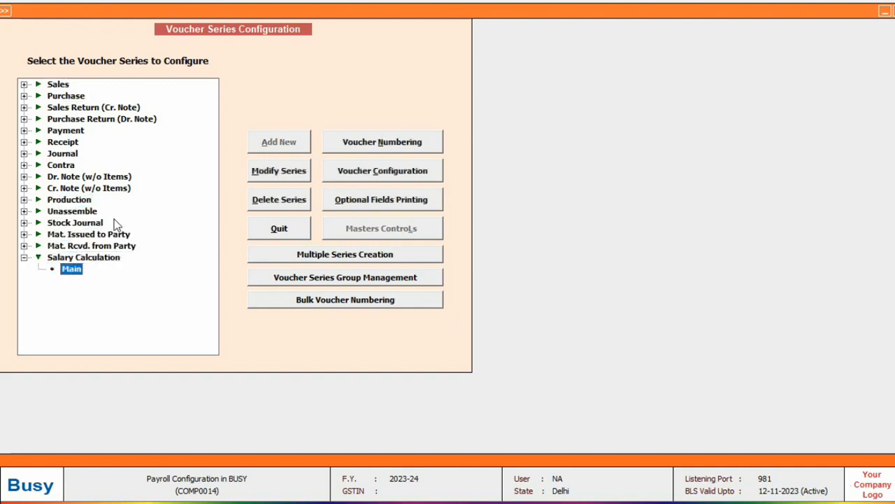
click(366, 162)
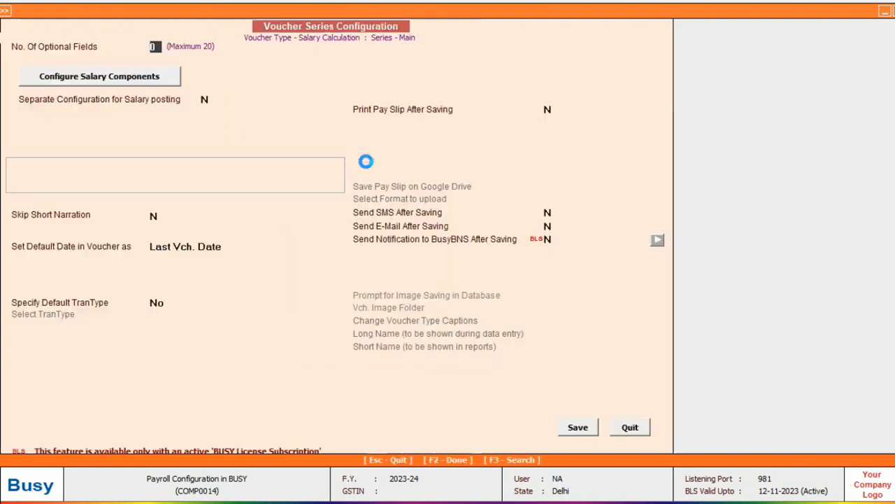
click(110, 80)
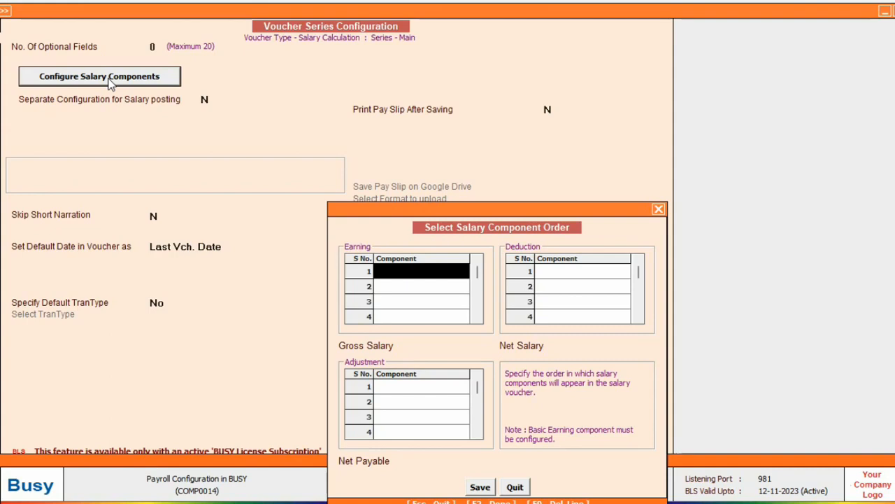
Order earnings Basic, HRA, TA, deduction PF and adjustment TDS, then save
text(basic)
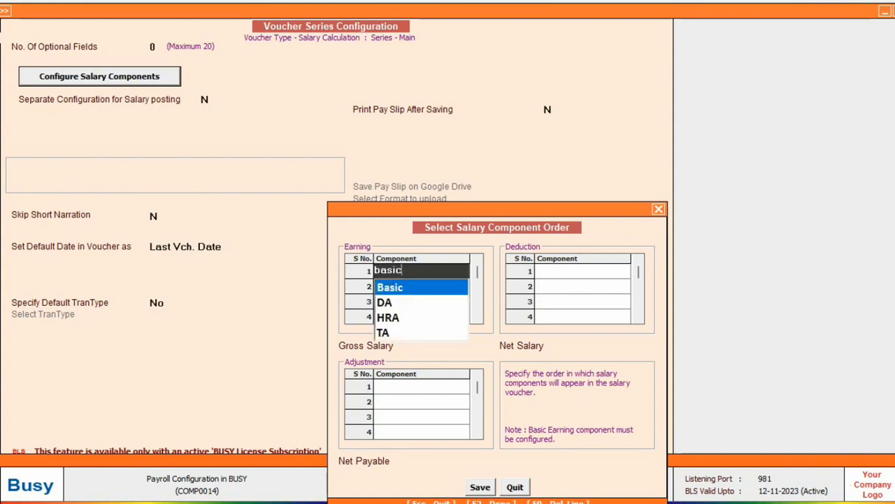
key(Return)
text(hra)
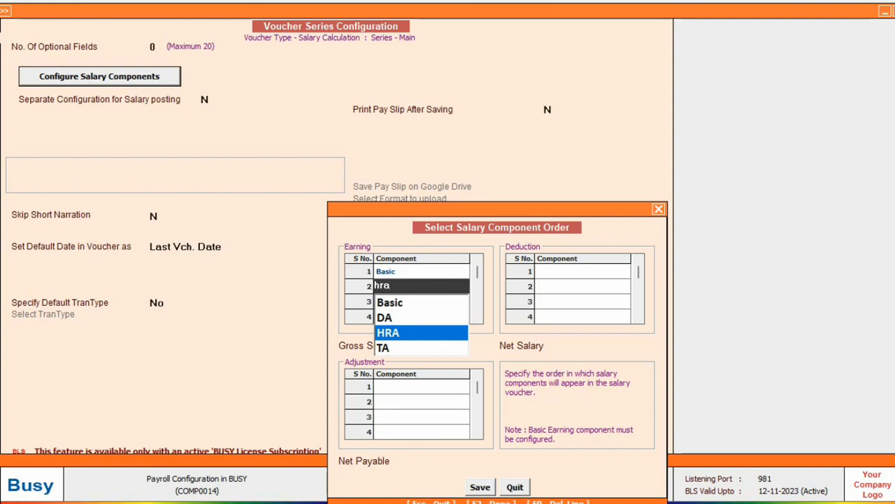
key(Return)
text(ta)
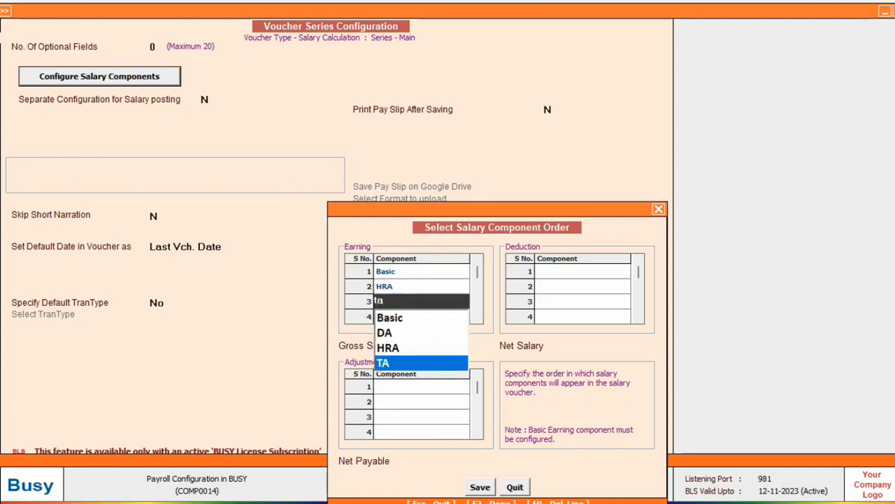
key(Return)
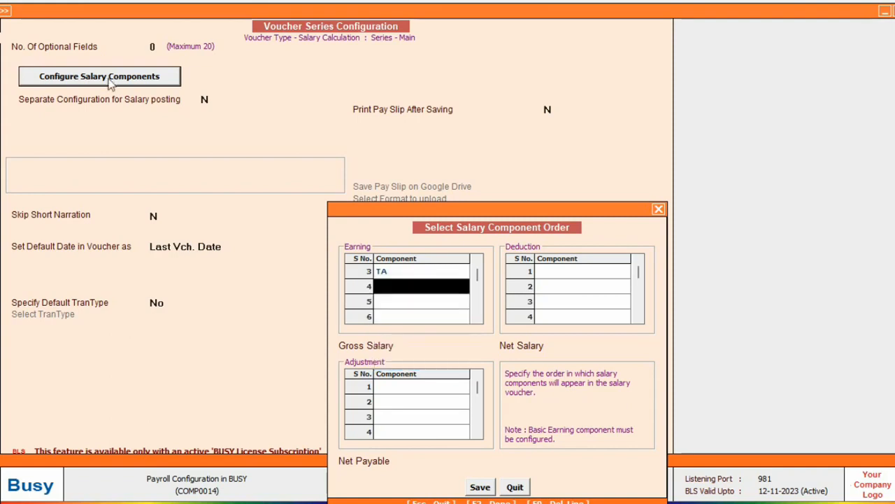
click(560, 271)
text(pf)
key(Return)
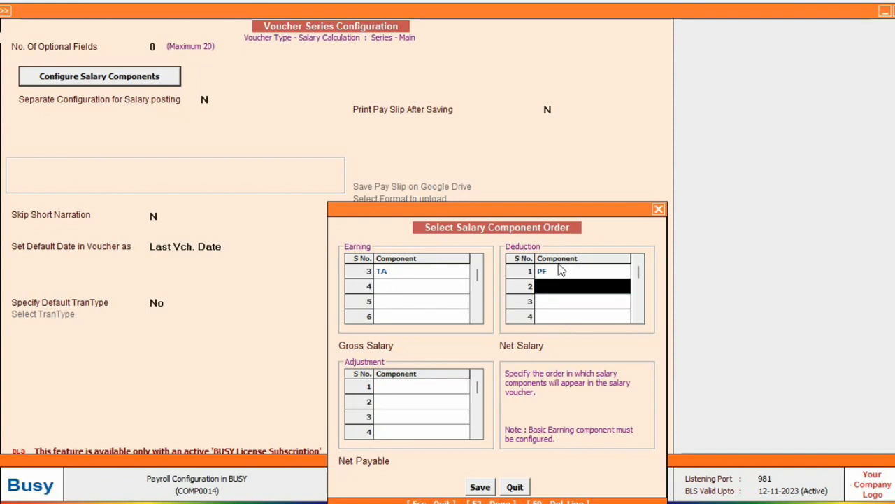
key(Return)
text(tds)
key(Return)
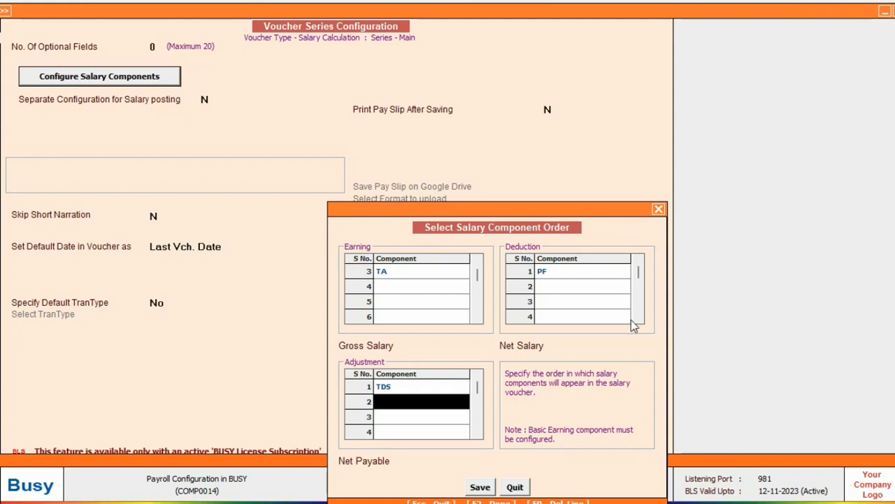
click(480, 487)
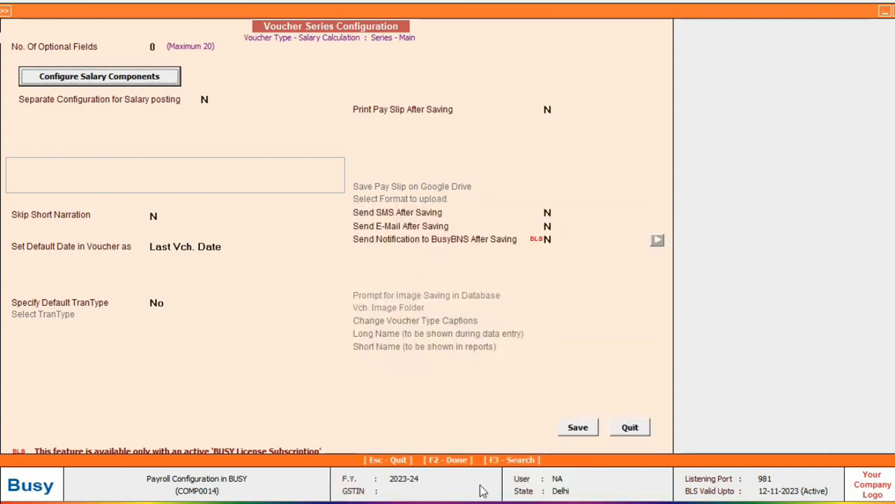
Save the voucher series configuration and close the series list
click(581, 432)
key(Escape)
key(Escape)
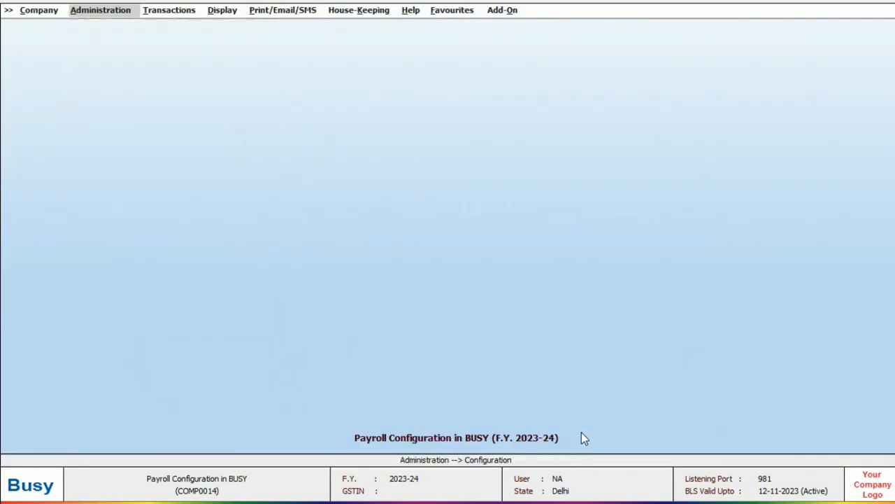
key(Right)
key(Down)
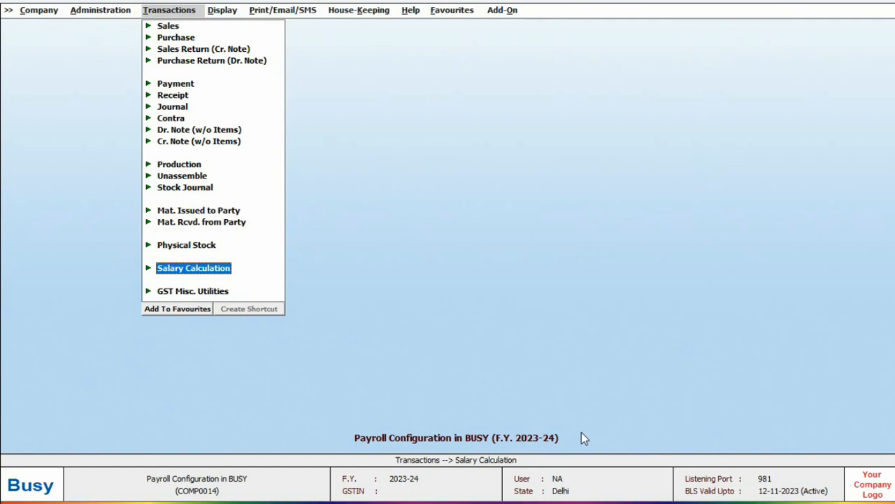
Start an April Salary calculation voucher dated 1-5, paid by Cheque from HDFC BANK
key(Return)
key(Return)
key(Return)
text(1-5)
key(Return)
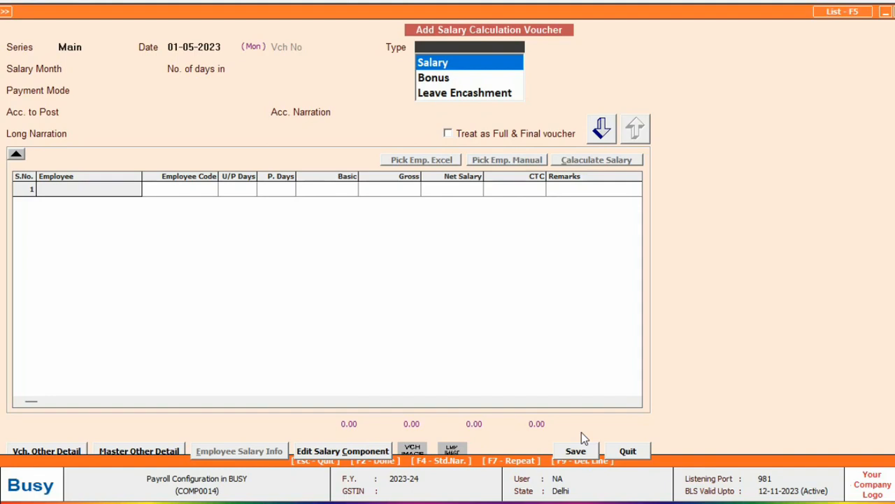
key(Return)
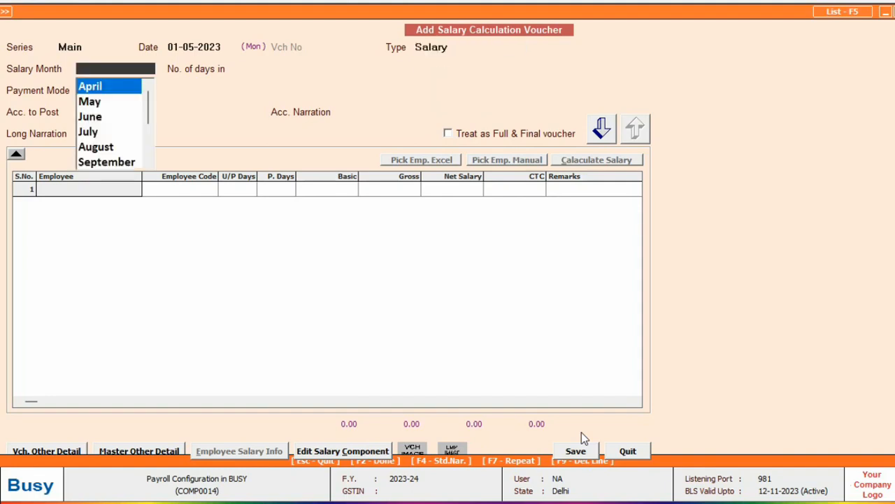
key(Return)
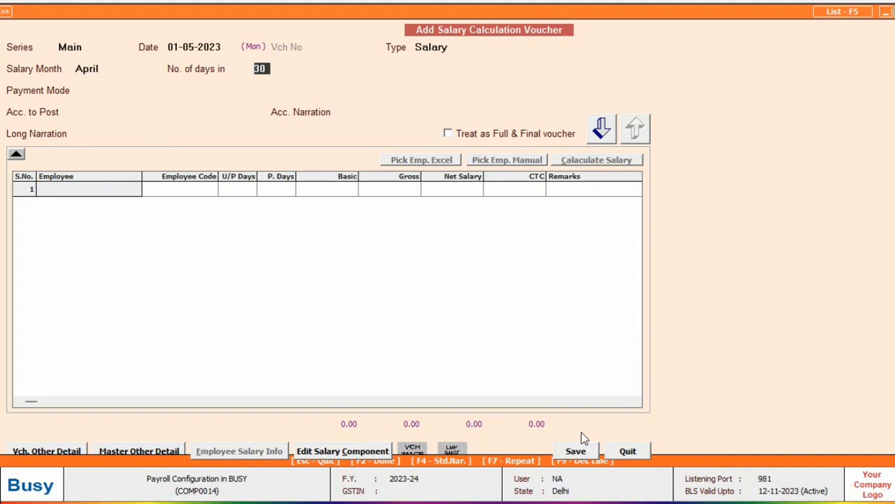
key(Return)
text(ch)
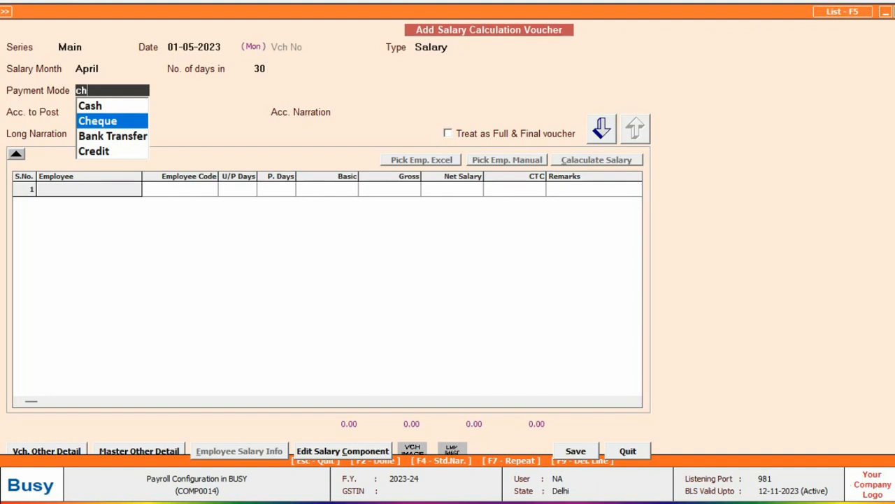
key(Return)
key(Return)
key(Return)
key(Return)
key(Return)
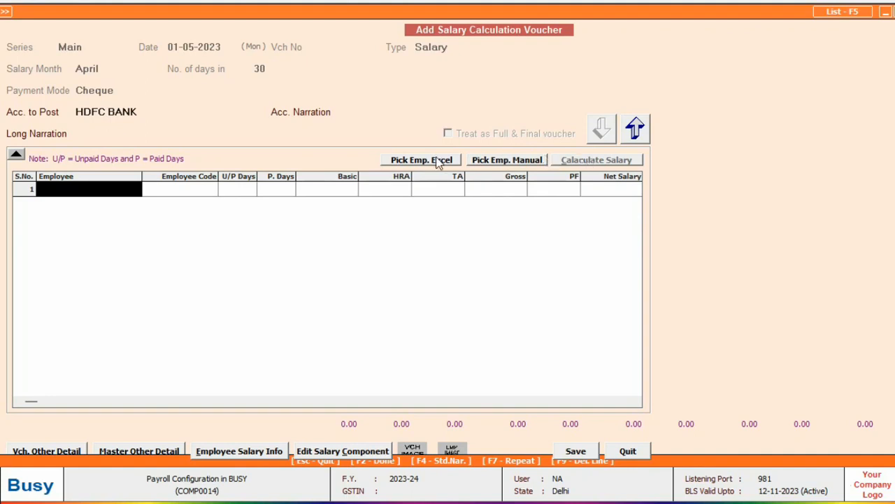
Add the employee to the voucher through the manual employee pick list
click(498, 162)
click(280, 59)
click(15, 140)
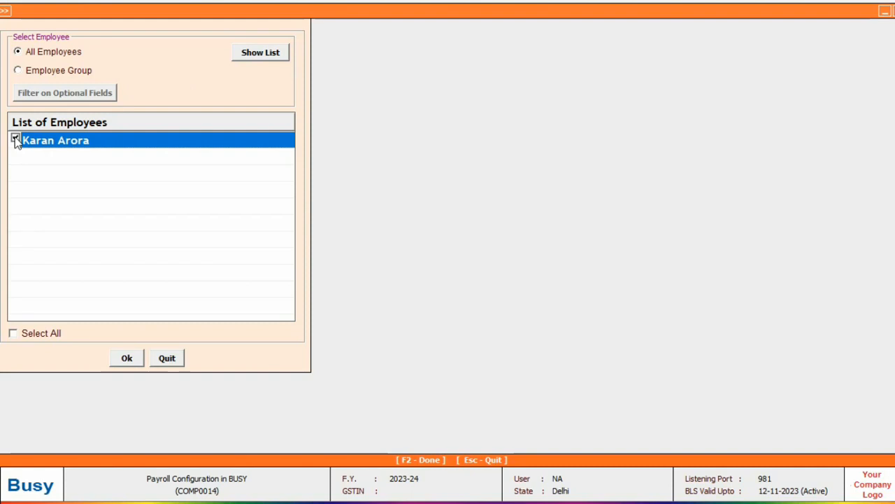
click(127, 358)
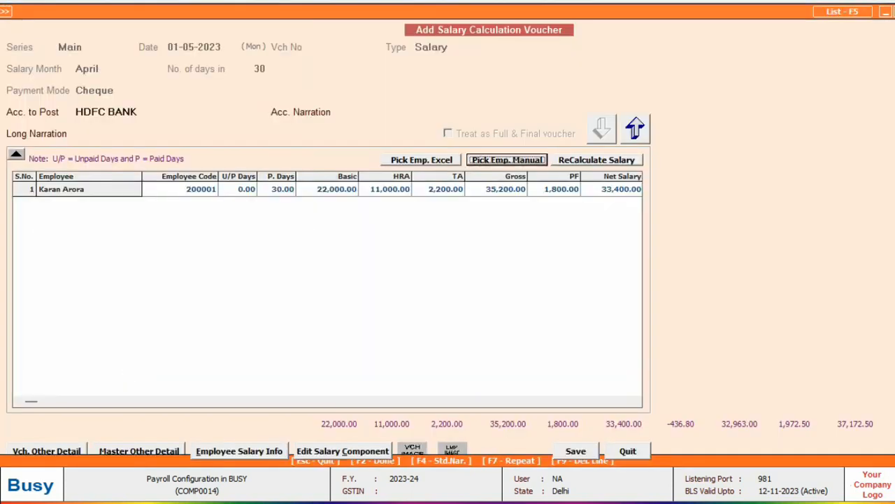
Enter 2 unpaid days for the employee, bringing net payable to 30,616.00
click(89, 191)
key(Return)
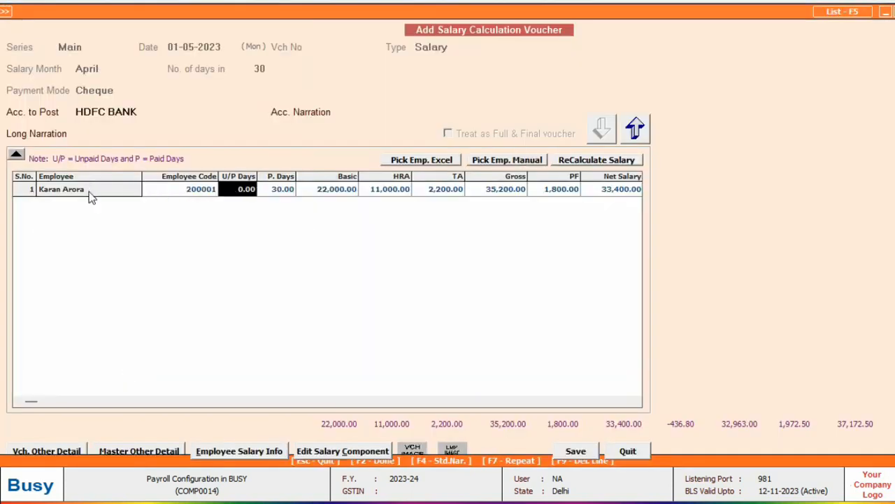
key(Return)
key(Return)
key(Return)
key(Return)
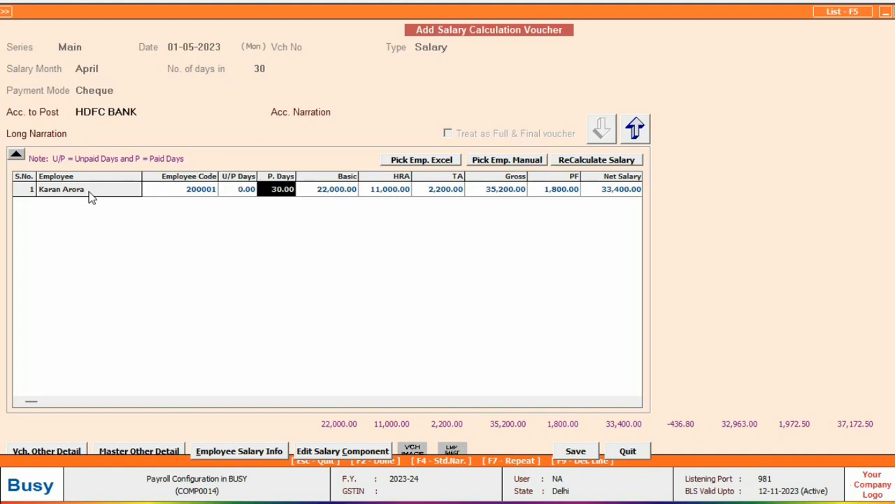
key(Left)
key(Left)
key(Left)
key(Left)
key(Left)
key(Left)
key(Left)
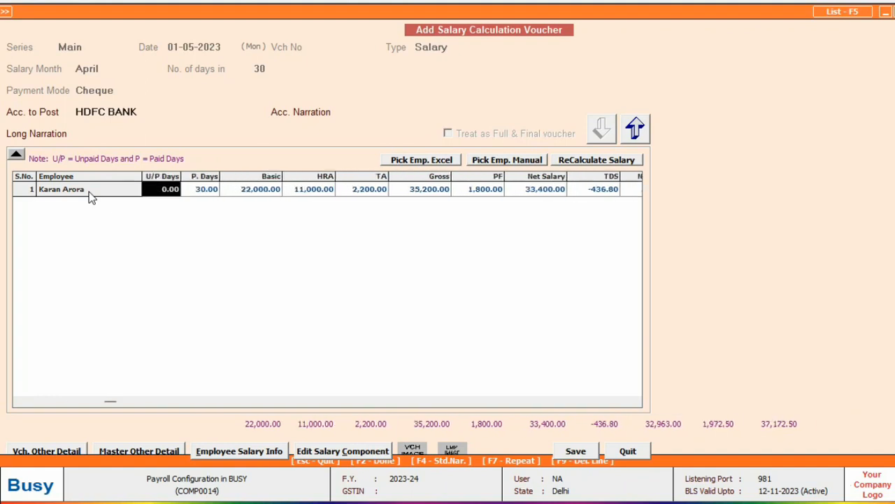
text(2)
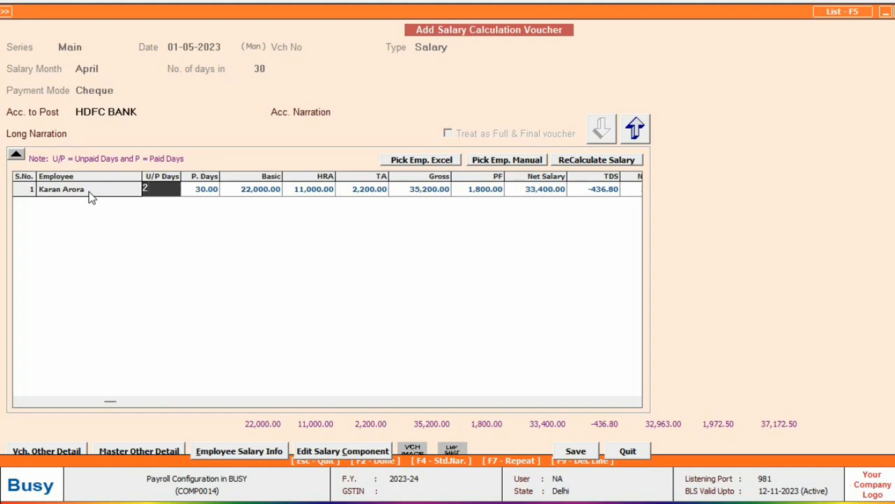
key(Return)
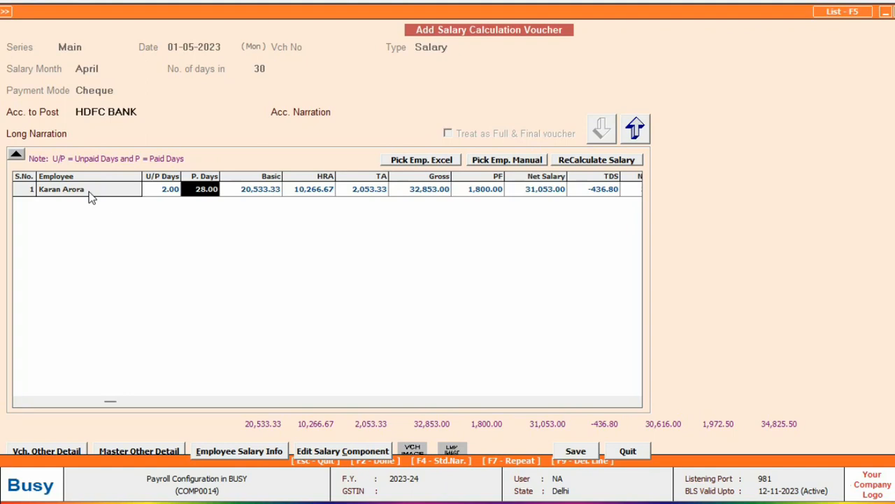
key(Return)
key(Return)
key(Return)
key(Return)
key(Return)
key(Return)
key(Return)
key(Return)
key(Return)
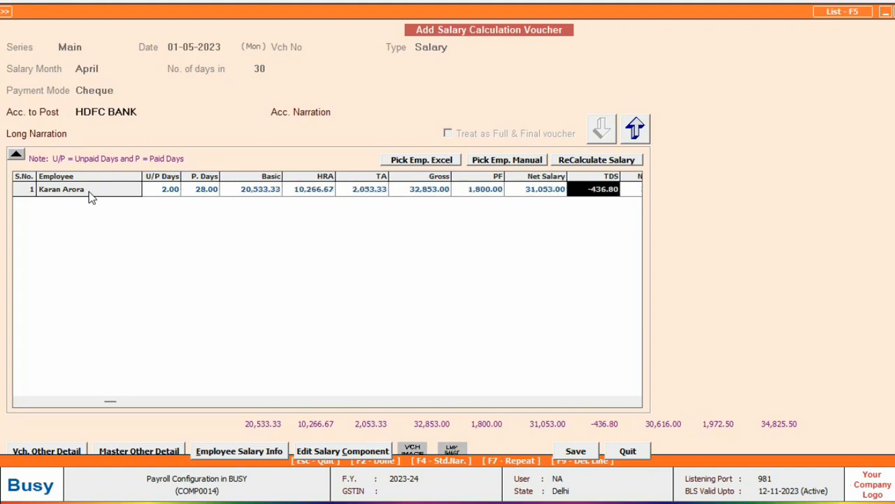
key(Return)
key(Return)
key(Return)
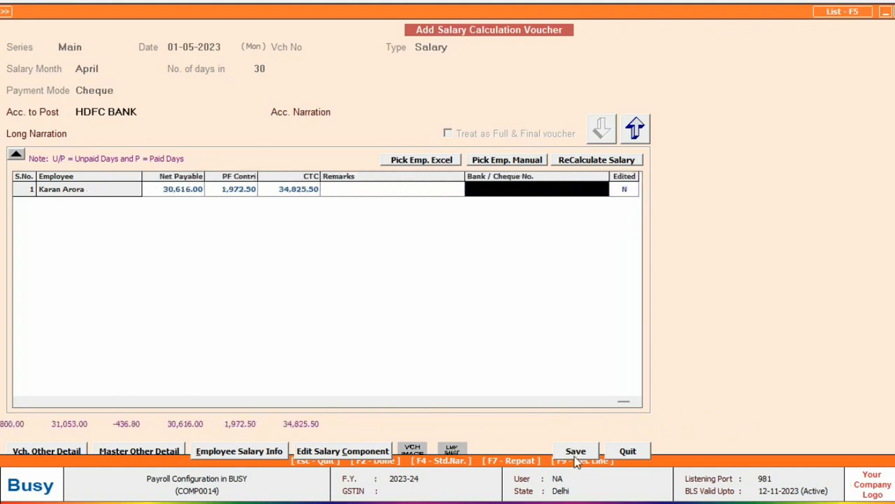
Save the salary voucher and review the 01-05-2023 payment voucher crediting HDFC BANK 30,616.00
click(575, 455)
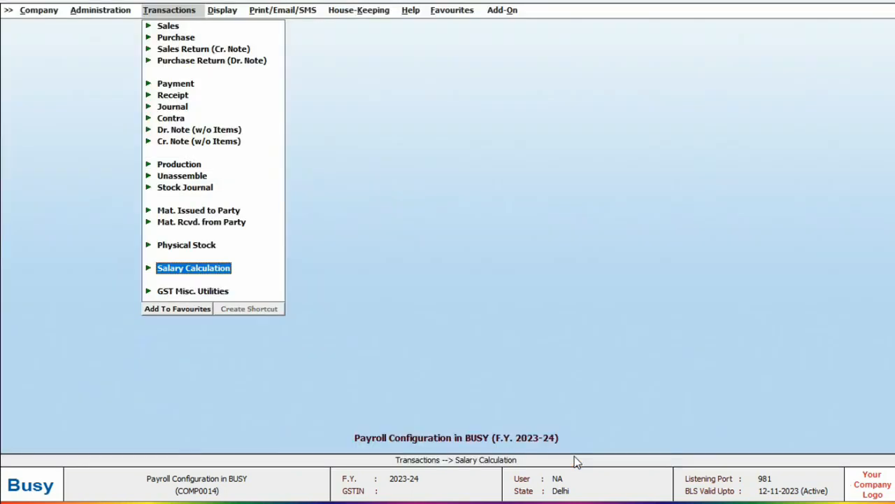
key(Up)
key(Up)
key(Up)
key(Up)
key(Up)
key(Up)
key(Up)
key(Up)
key(Up)
key(Up)
key(Up)
key(Up)
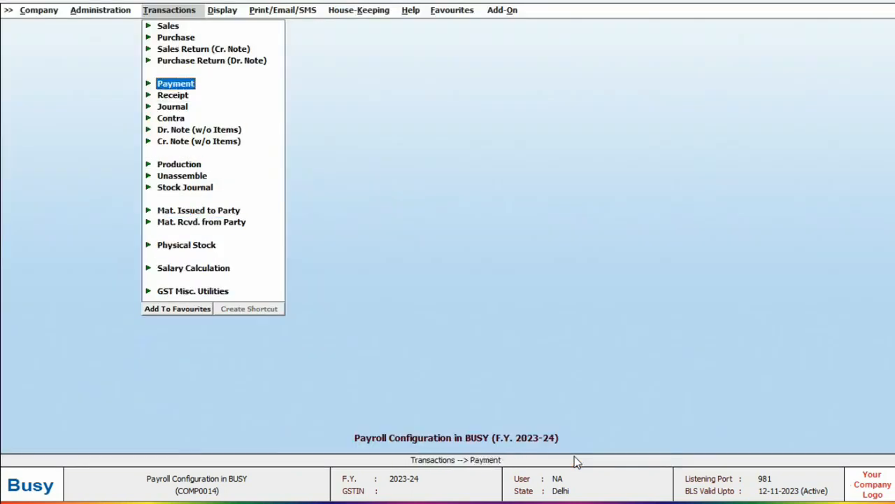
key(Return)
key(Down)
key(Down)
key(Return)
key(Return)
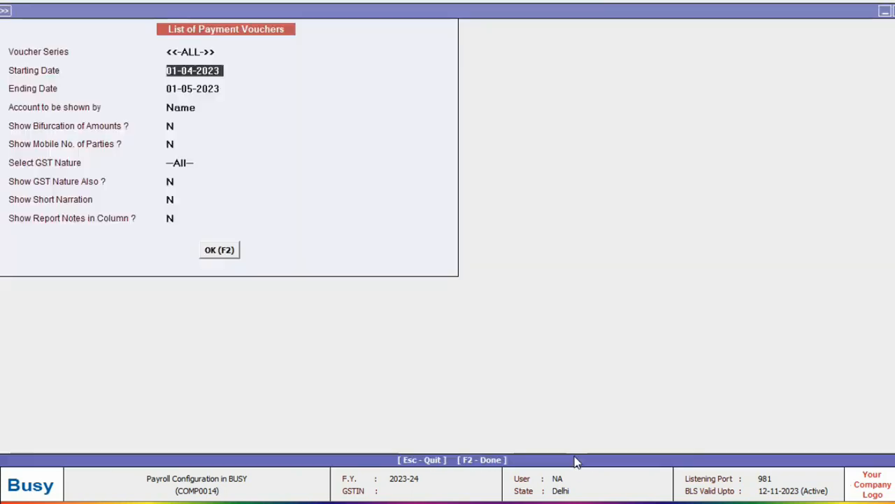
key(F2)
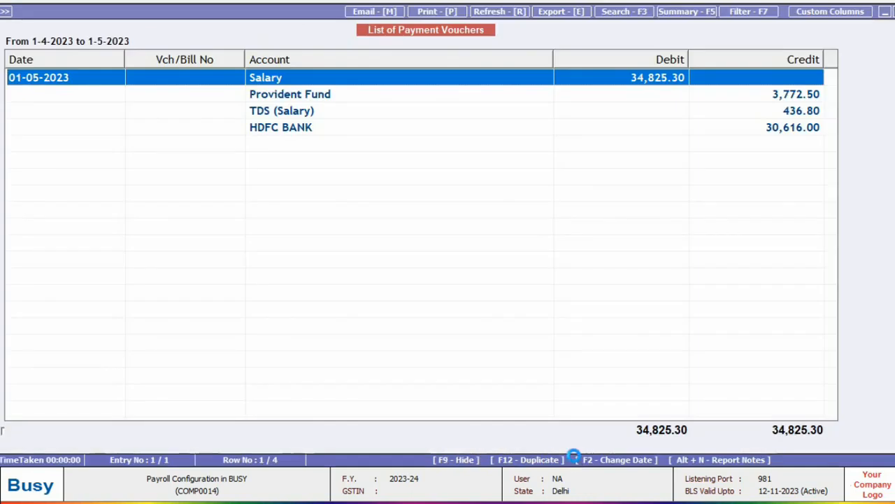
key(Return)
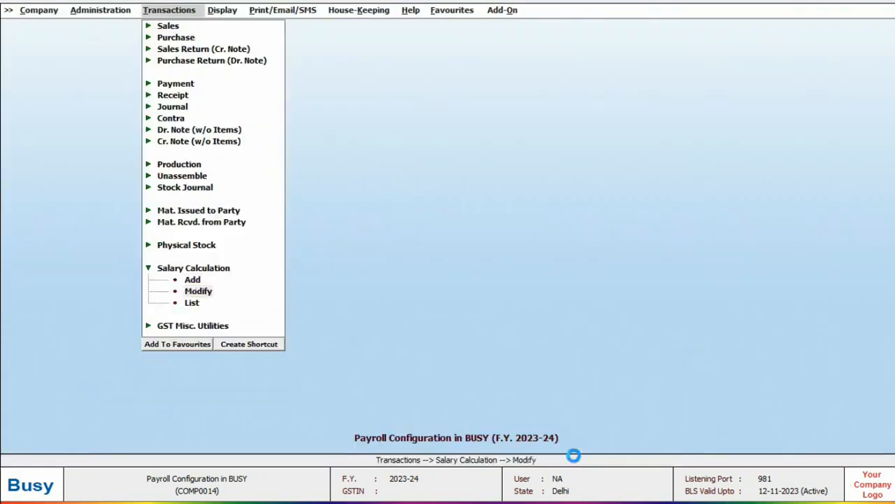
key(Return)
key(Return)
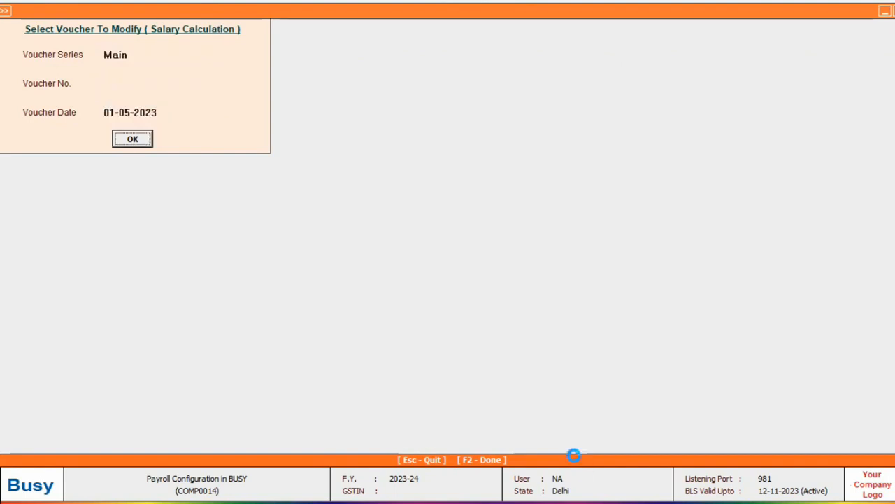
Preview the employee's April-2023 STANDARD payslip showing net salary payable Rs. 30,616.00
key(F2)
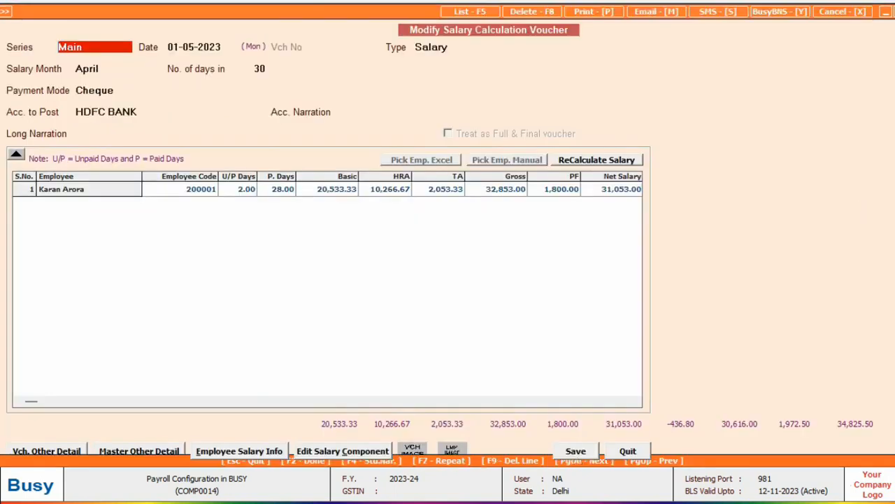
click(593, 12)
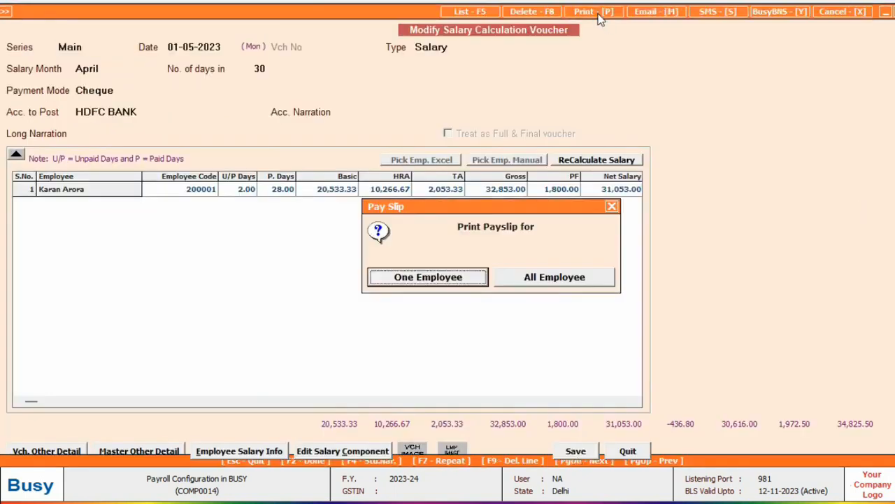
click(465, 277)
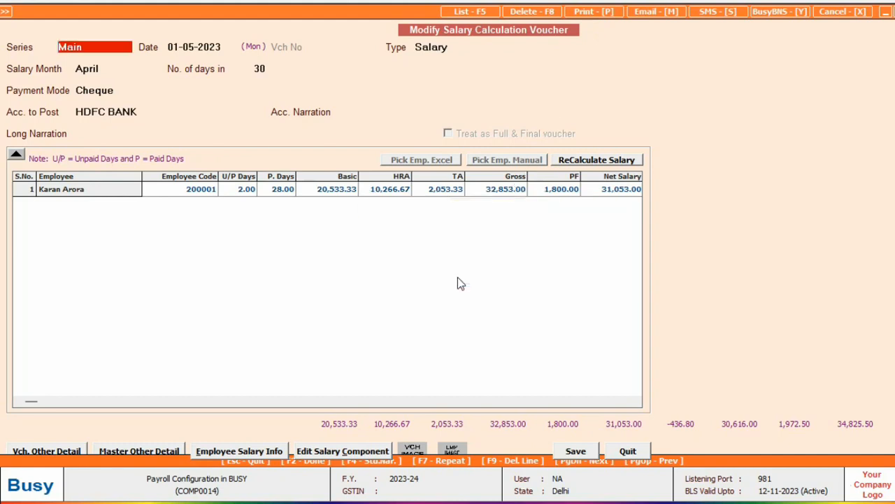
key(Return)
key(Return)
key(Return)
key(Right)
key(Return)
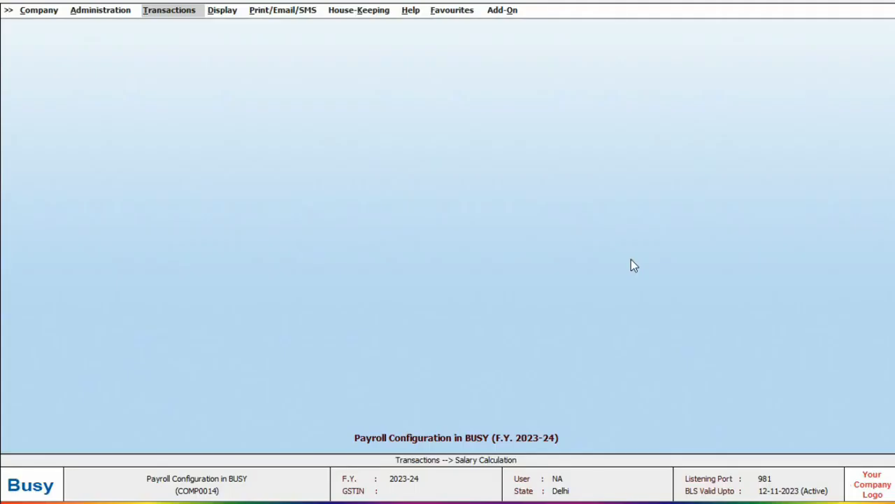
Choose the PF(ECR) eReturn (wef Dec2016) report under Payroll Reports
key(Right)
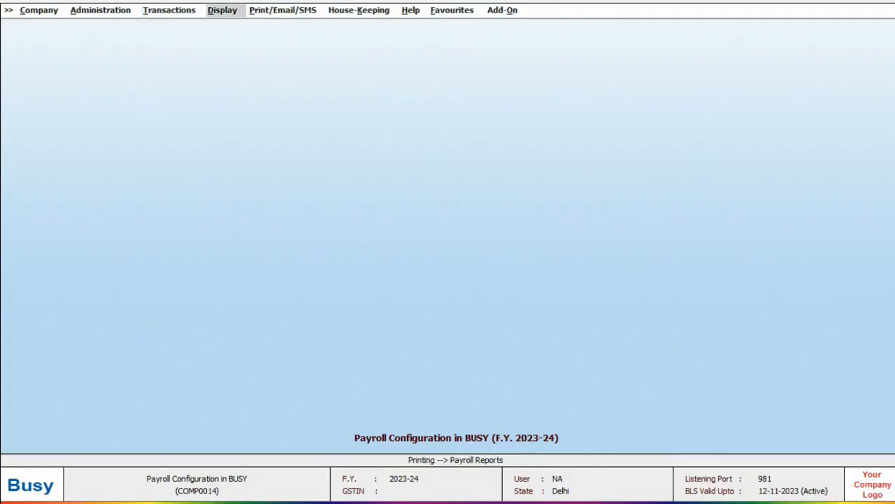
key(Return)
key(Return)
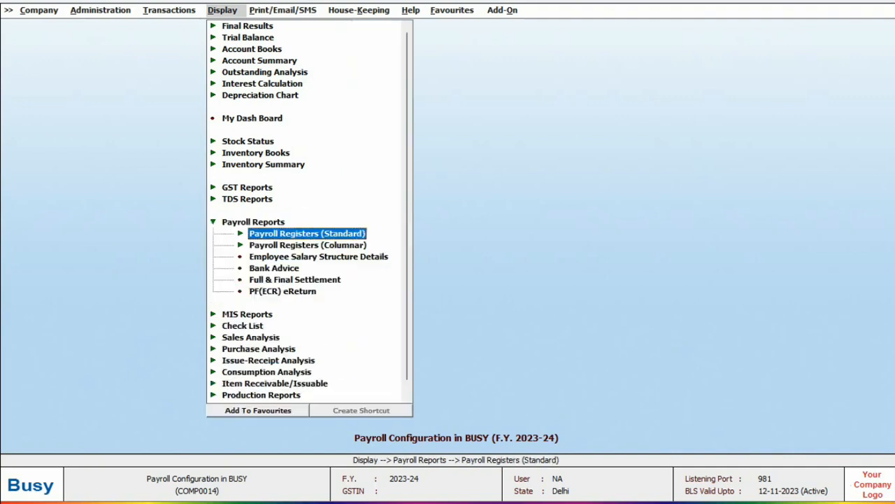
key(Return)
key(Down)
key(Down)
key(Down)
key(Down)
key(Down)
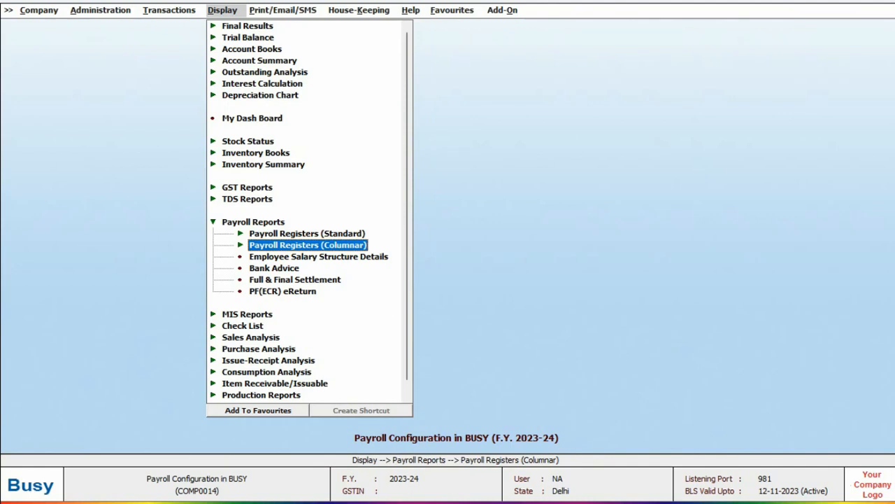
key(Down)
key(Down)
key(Down)
key(Down)
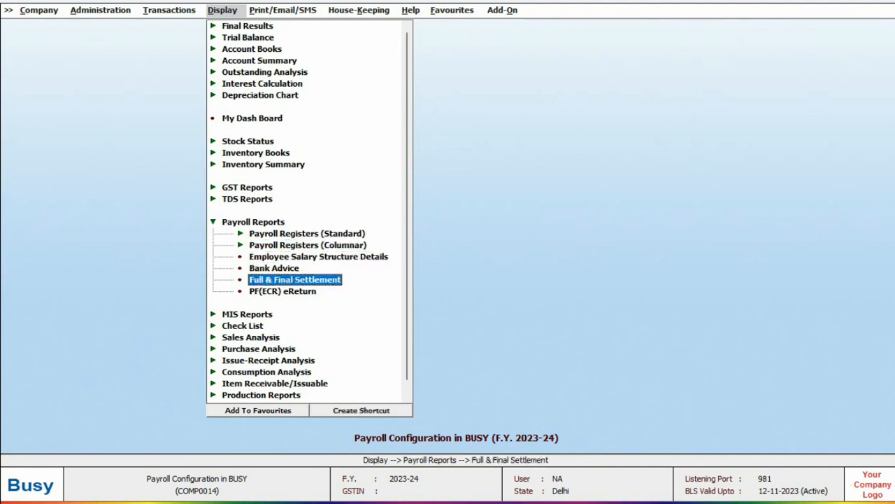
key(Return)
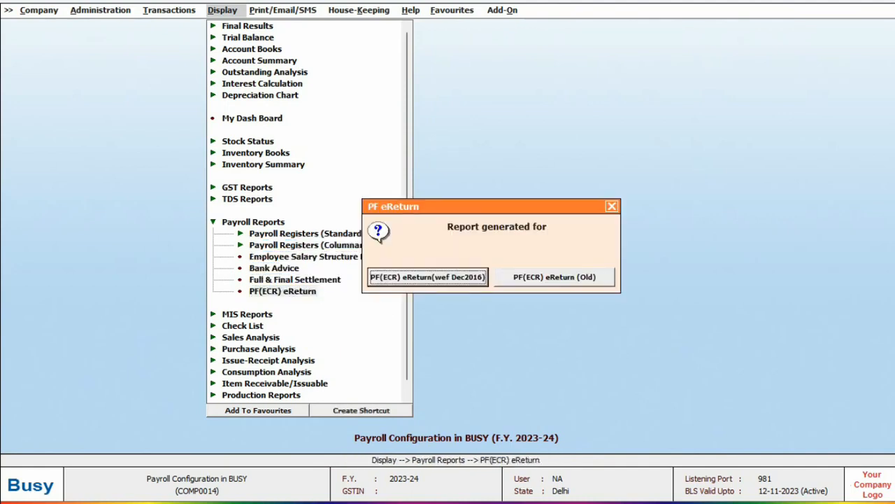
key(Return)
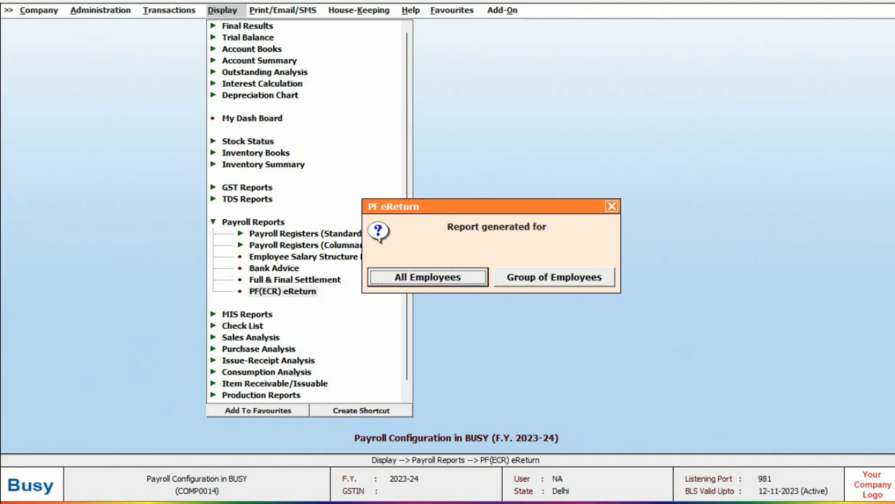